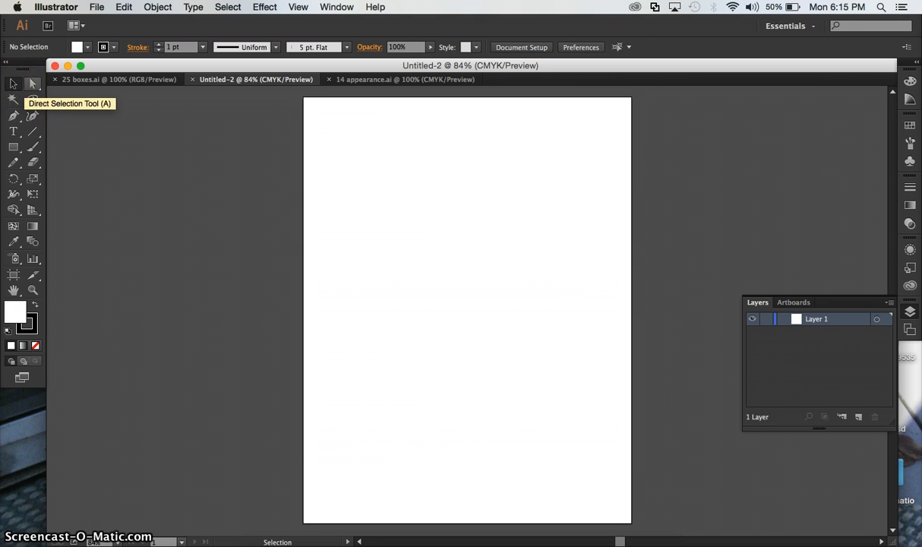
- Draw a rectangle about 6.35 by 3.32 in across the upper part of the artboard
left_click(11, 101)
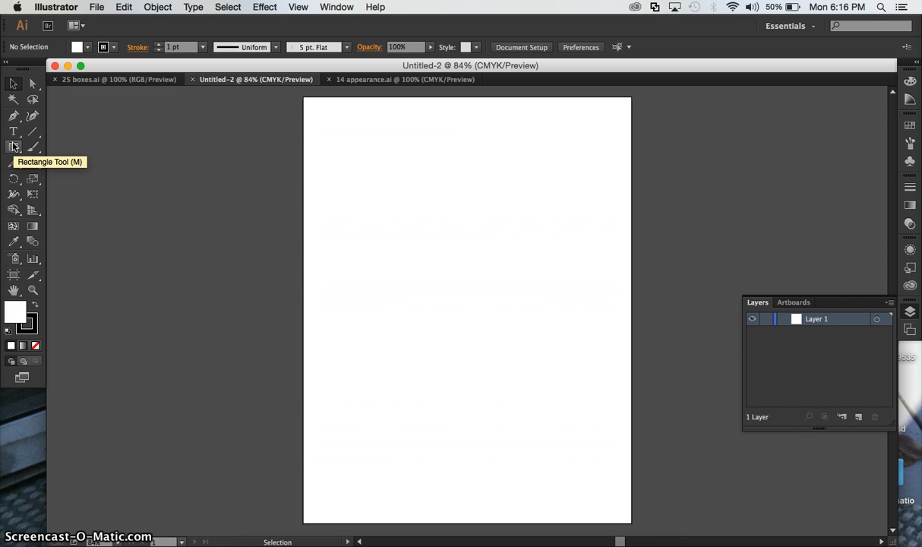
left_click(13, 146)
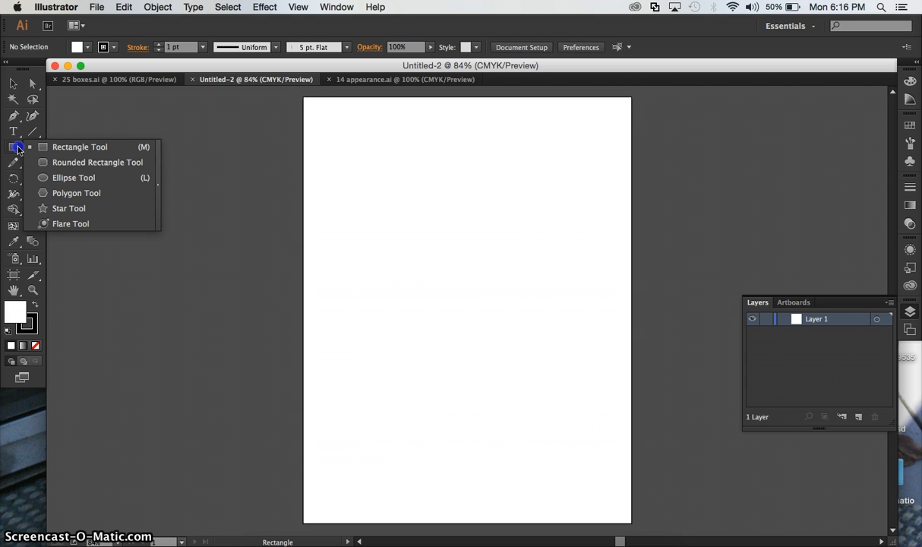
left_click_drag(16, 149, 47, 146)
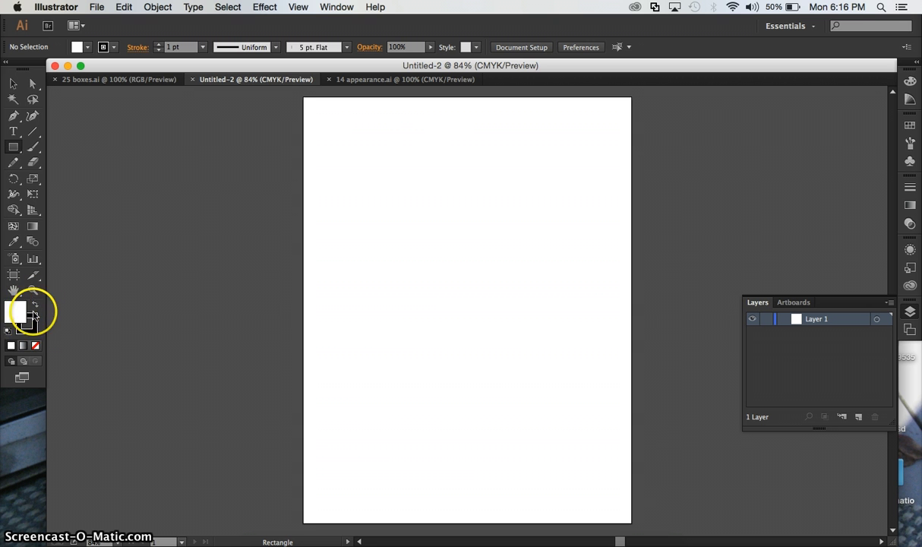
left_click_drag(462, 185, 576, 276)
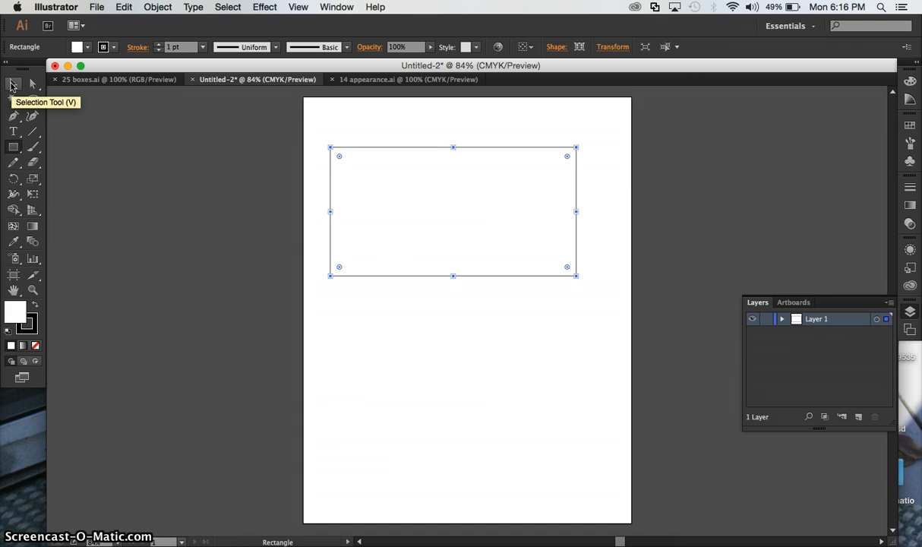
- Move the rectangle slightly lower on the artboard and fill it with dark red
left_click(13, 85)
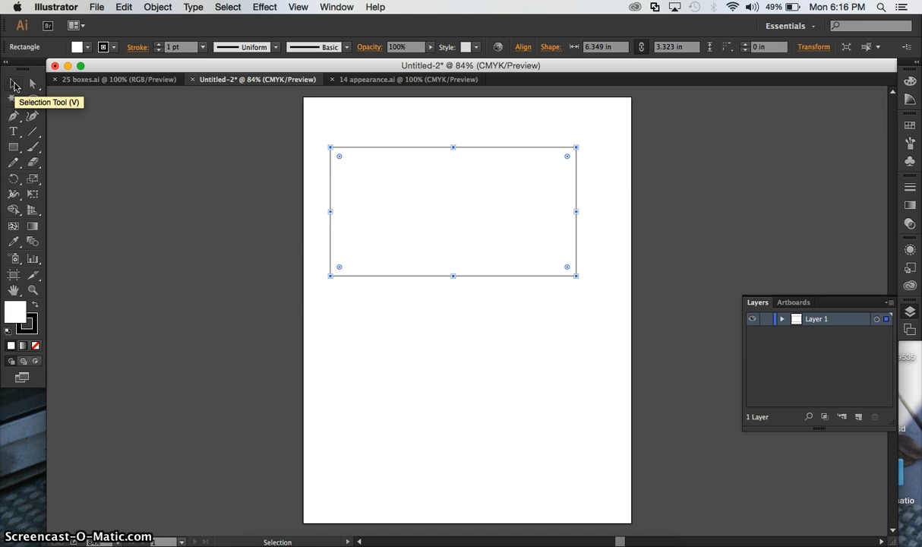
left_click(340, 346)
left_click(372, 225)
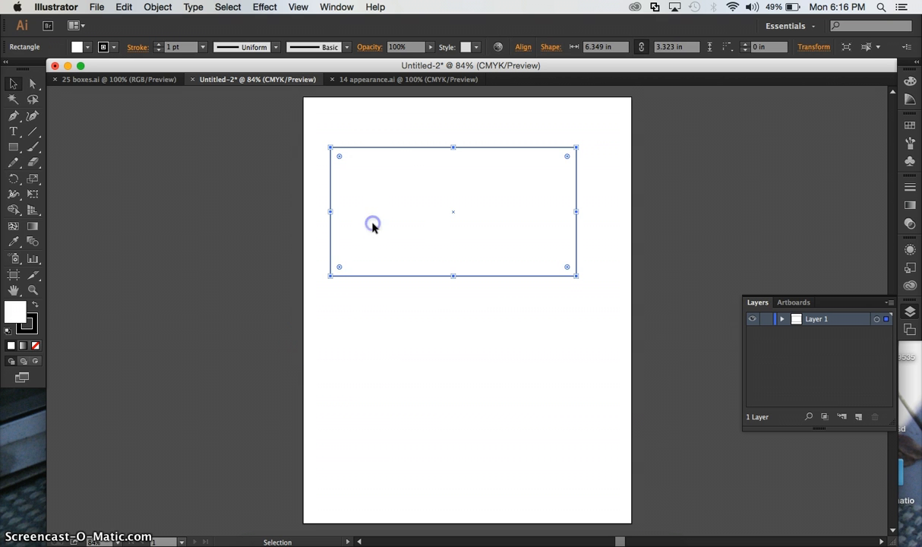
left_click_drag(379, 165, 424, 269)
double_click(15, 310)
left_click(597, 212)
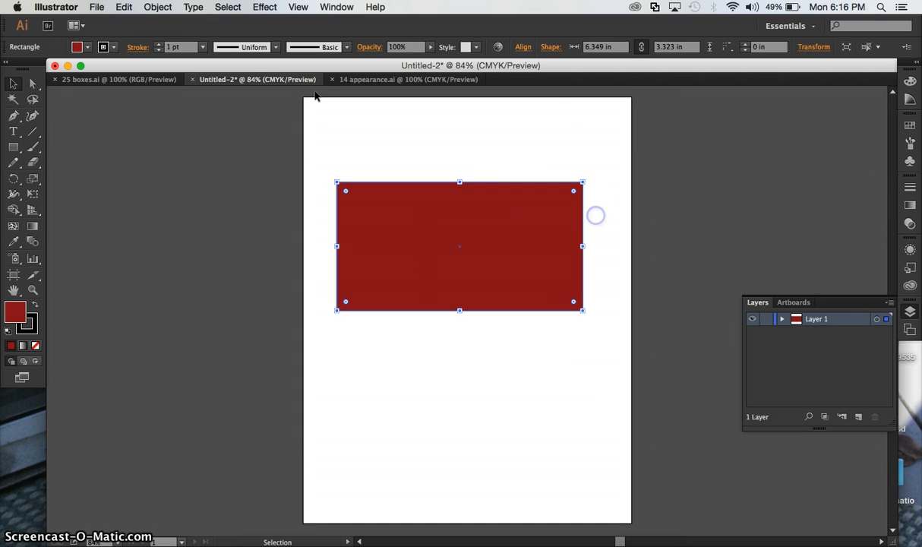
- Move the red rectangle up and left, then resize it freehand to about 4.34 by 4.81 in
left_click(13, 84)
left_click_drag(444, 219, 418, 169)
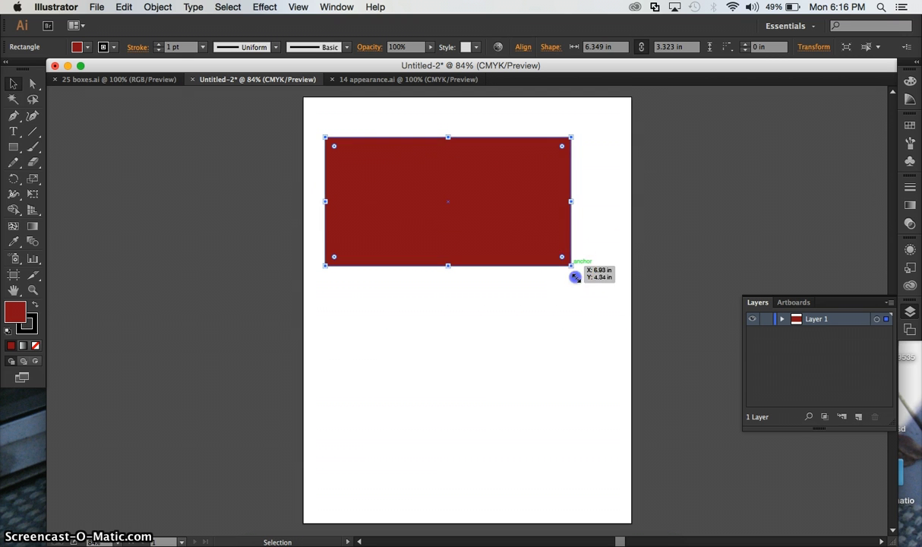
left_click_drag(575, 277, 437, 417)
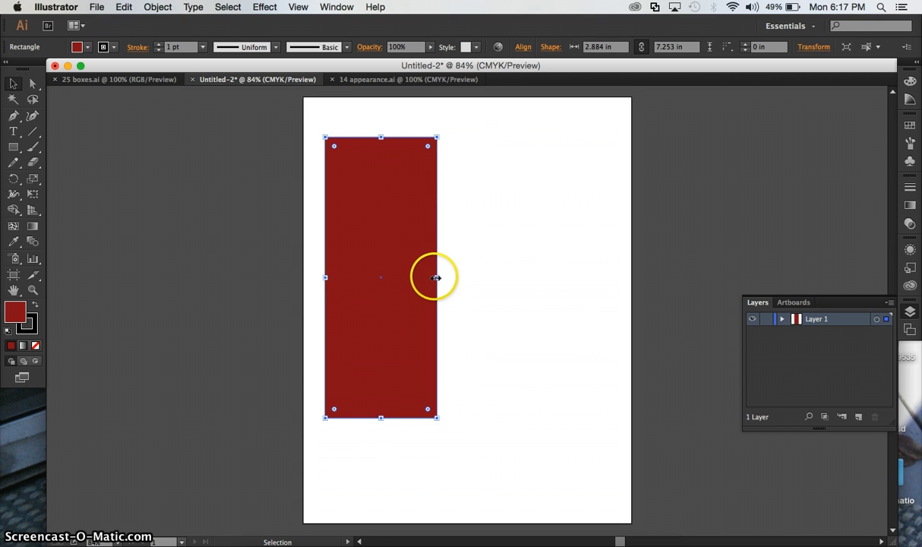
left_click_drag(437, 277, 580, 266)
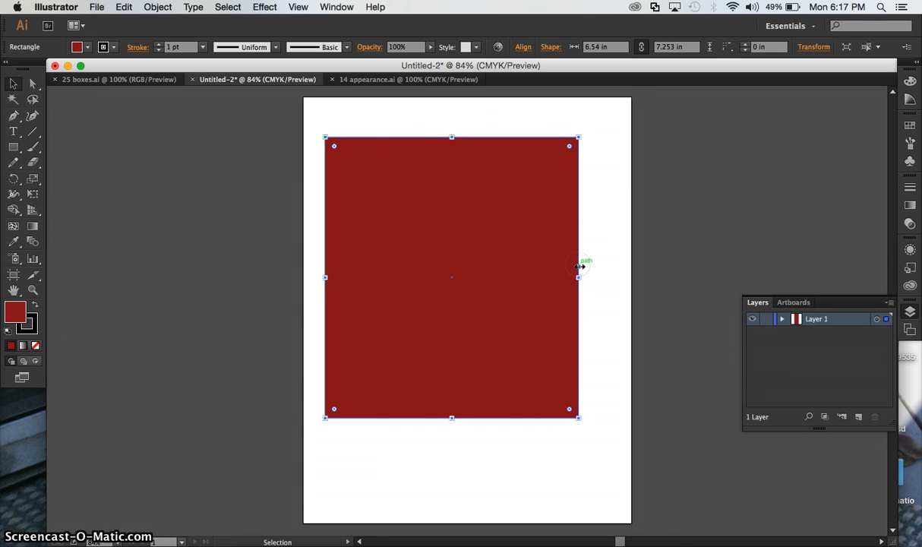
left_click_drag(579, 138, 555, 234)
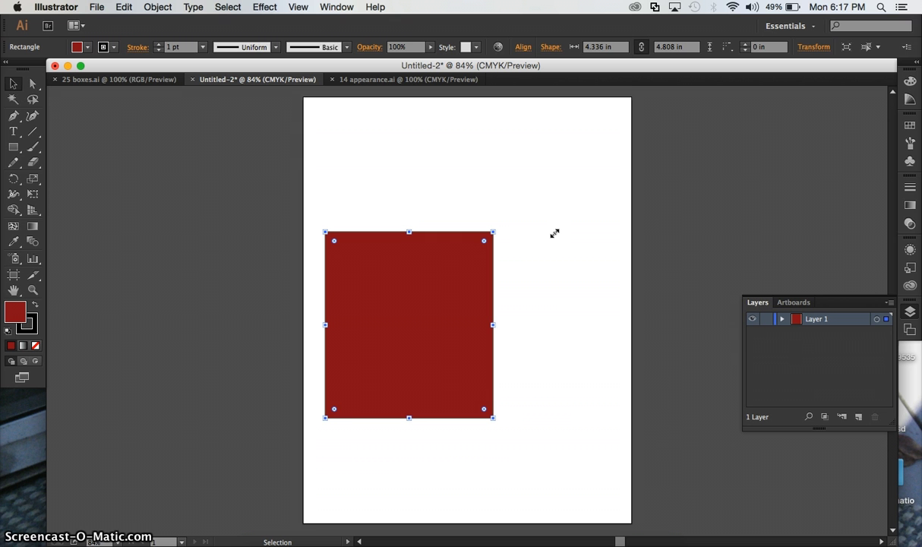
- Move only the rectangle's upper-right anchor point inward near its lower-left corner, to about X 1.28 in, Y 7.23 in, using Direct Selection
left_click(16, 82)
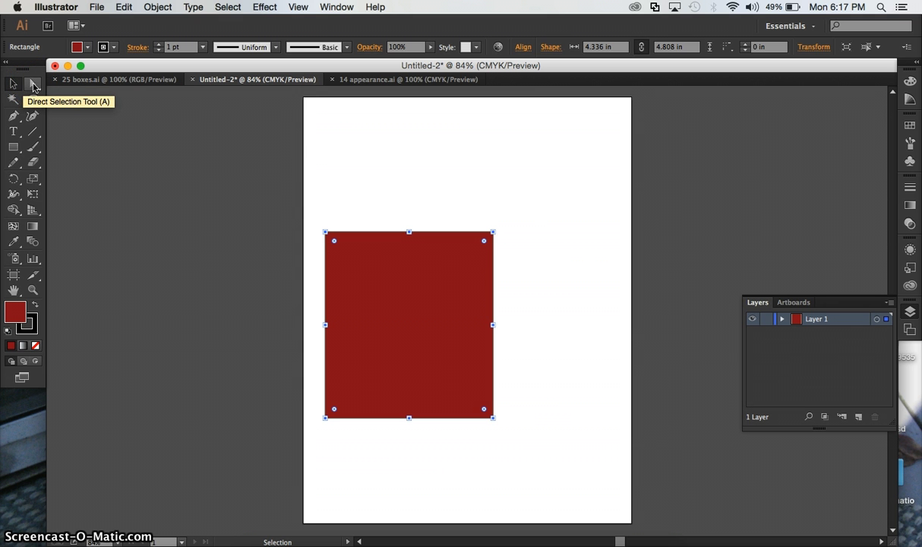
left_click(33, 85)
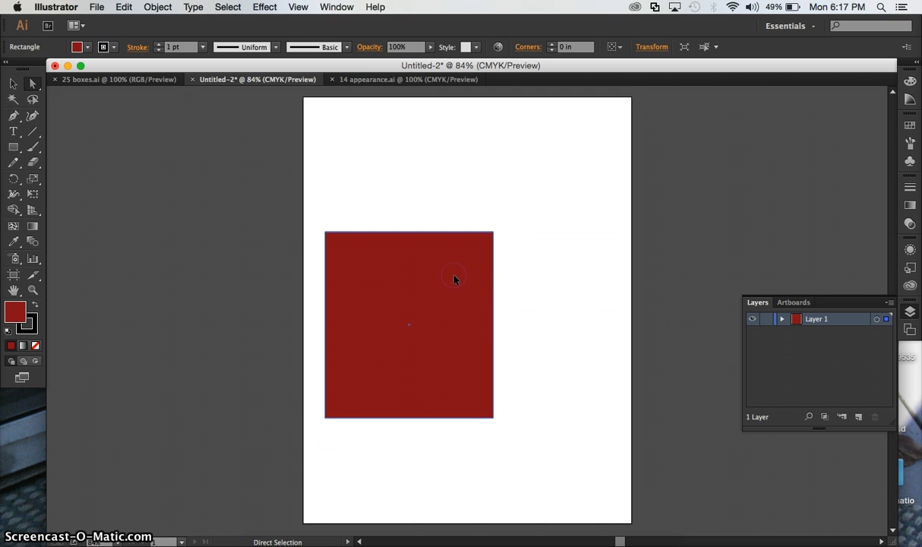
left_click(515, 219)
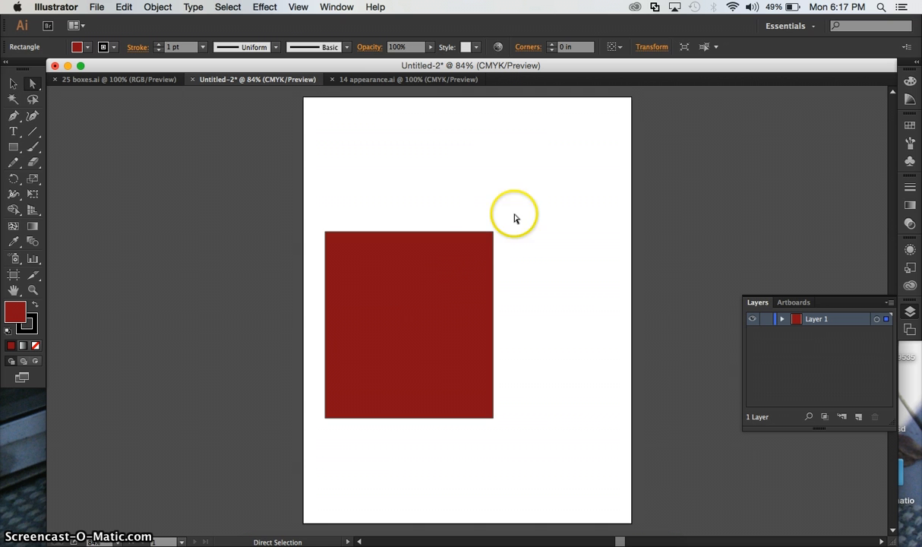
left_click(394, 319)
left_click(546, 308)
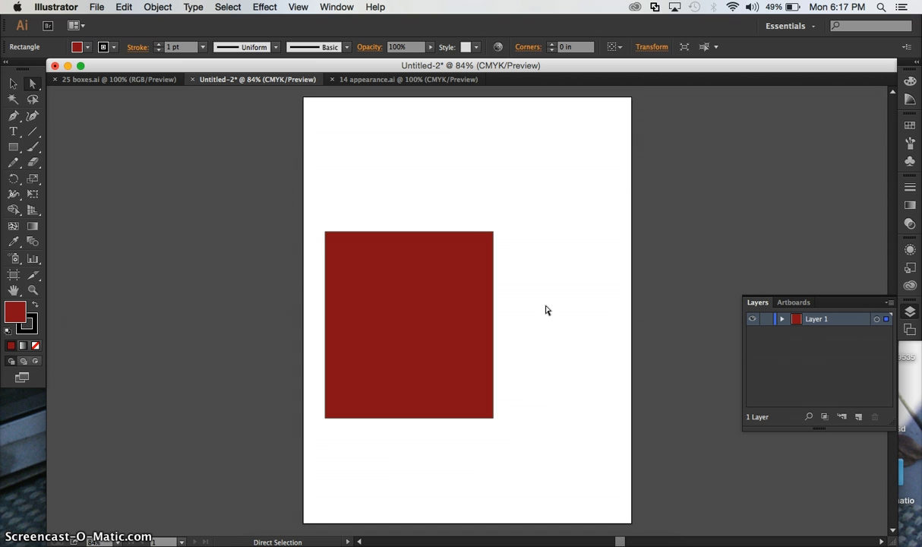
left_click(496, 234)
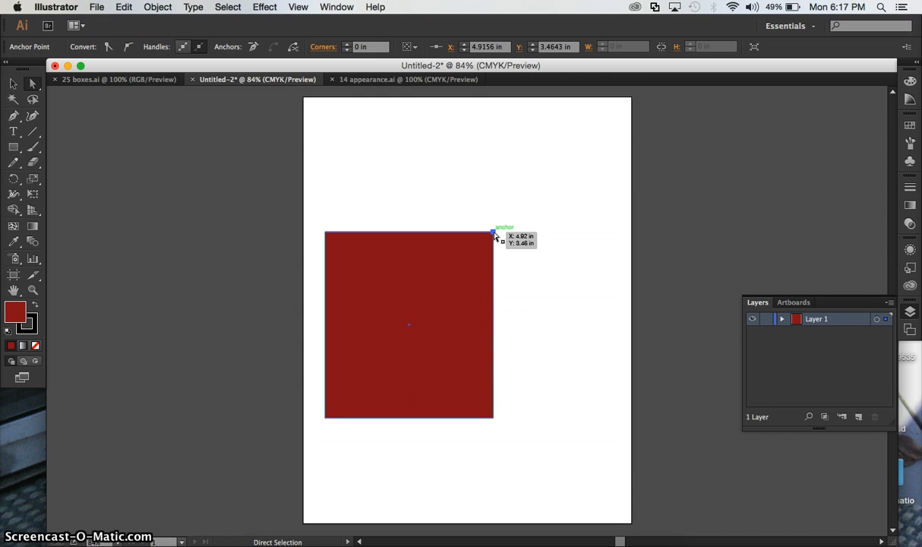
left_click(493, 297)
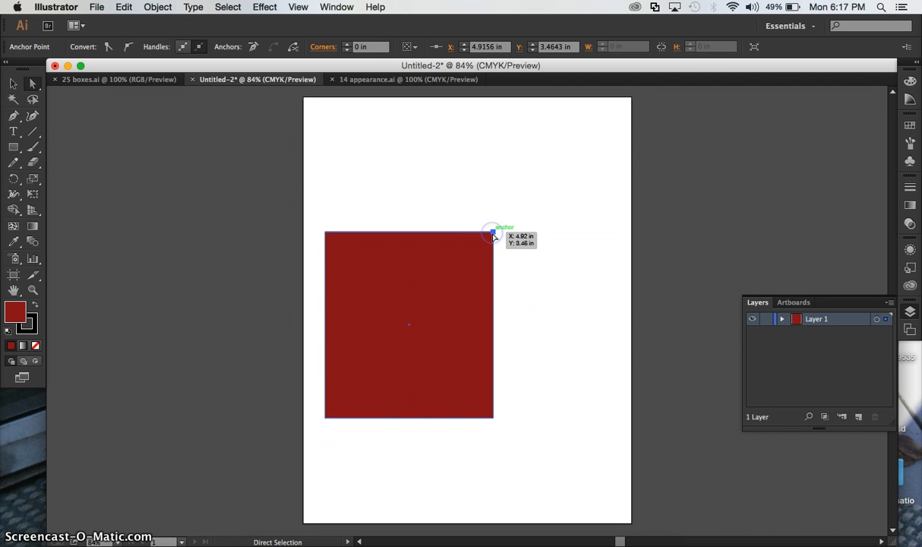
left_click(517, 303)
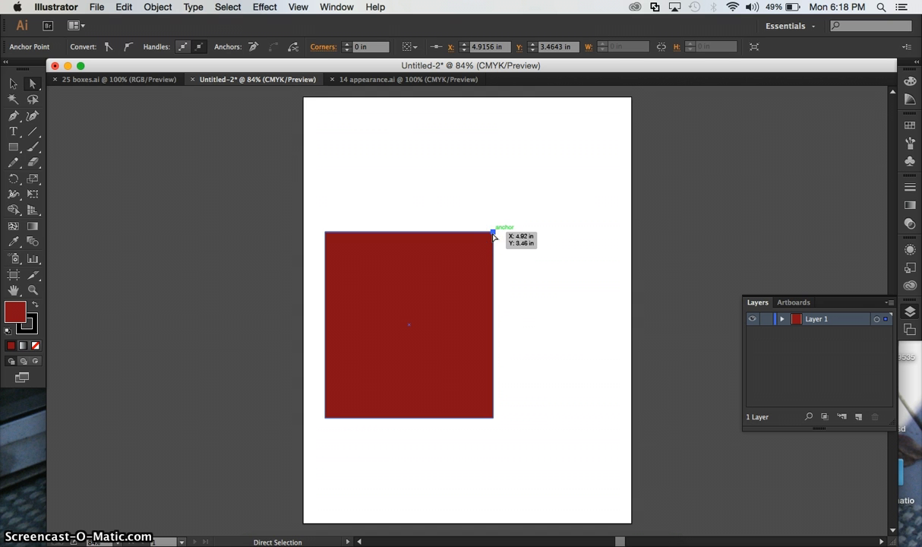
left_click_drag(493, 232, 352, 379)
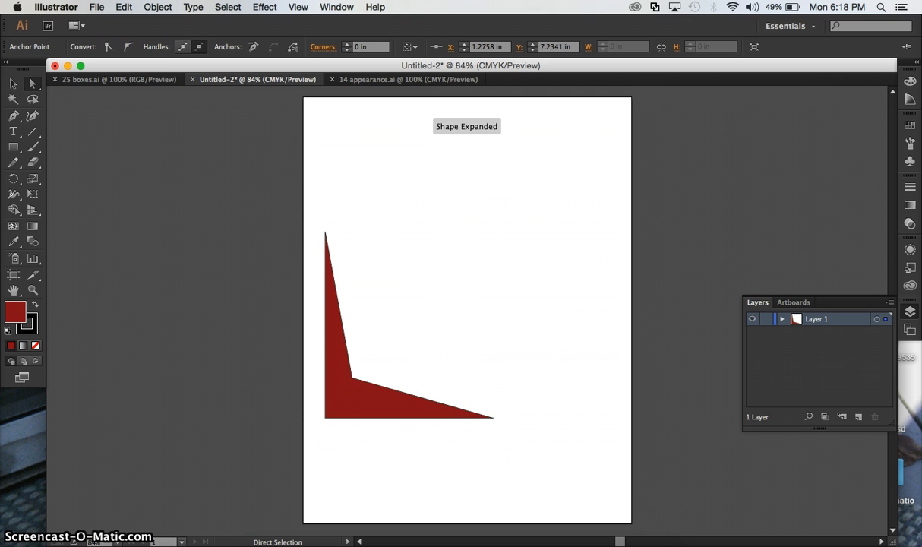
- Form a check mark by moving the lower-right anchor to the upper right of the artboard and the lower-left anchor to about X 1.06 in
left_click_drag(490, 421, 573, 201)
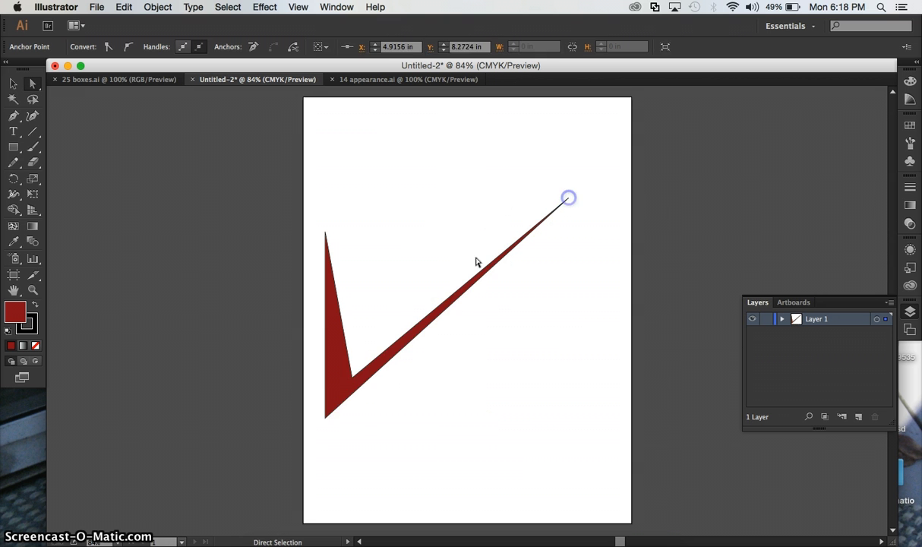
left_click_drag(325, 419, 344, 422)
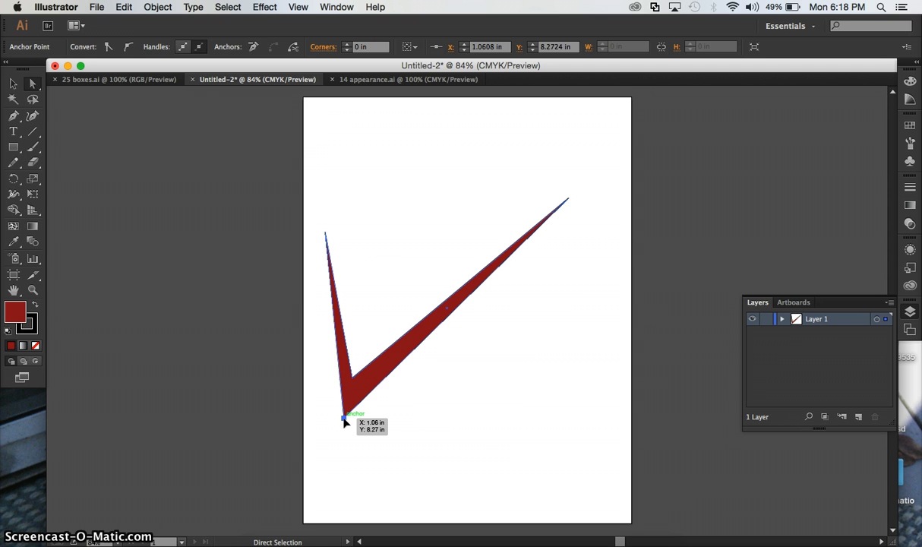
left_click_drag(344, 423, 344, 422)
left_click(295, 129)
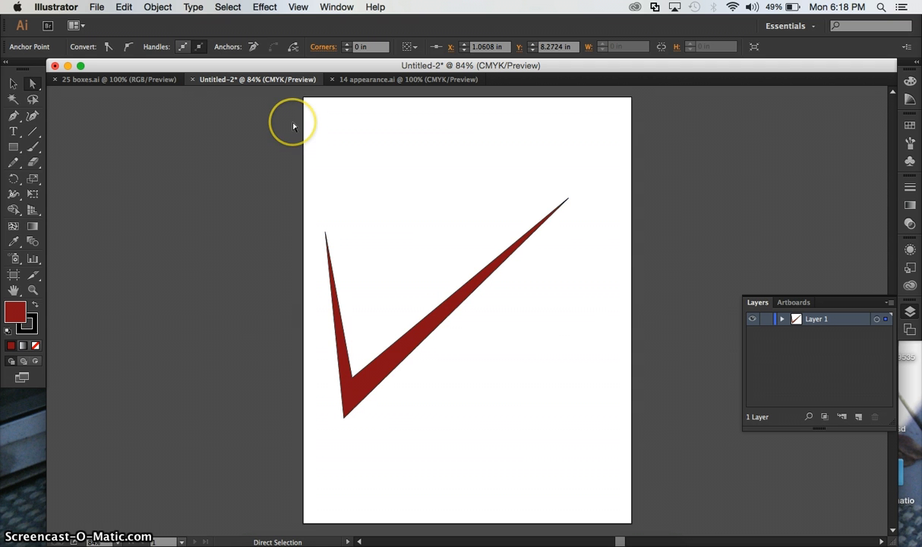
- Delete the selected anchor point at the bottom tip of the check mark
left_click(13, 82)
key("super+a")
left_click(255, 351)
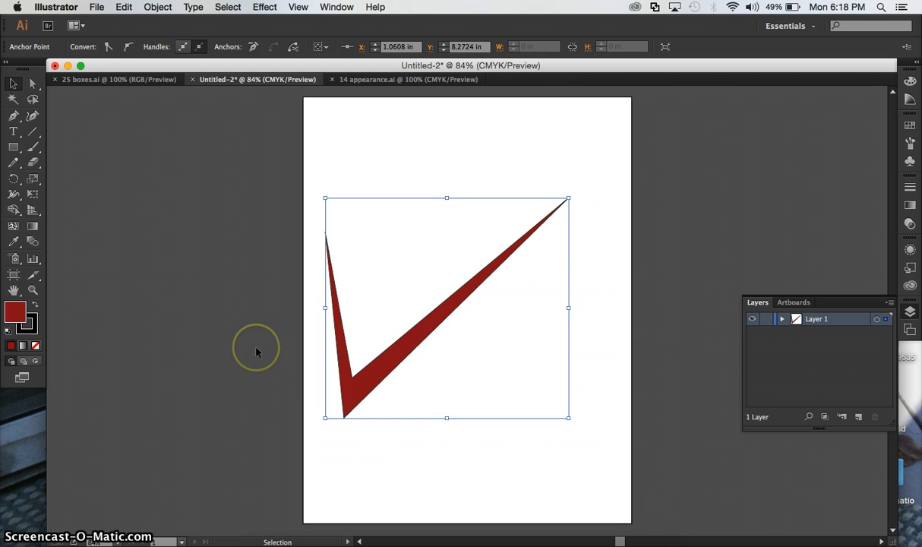
key("Delete")
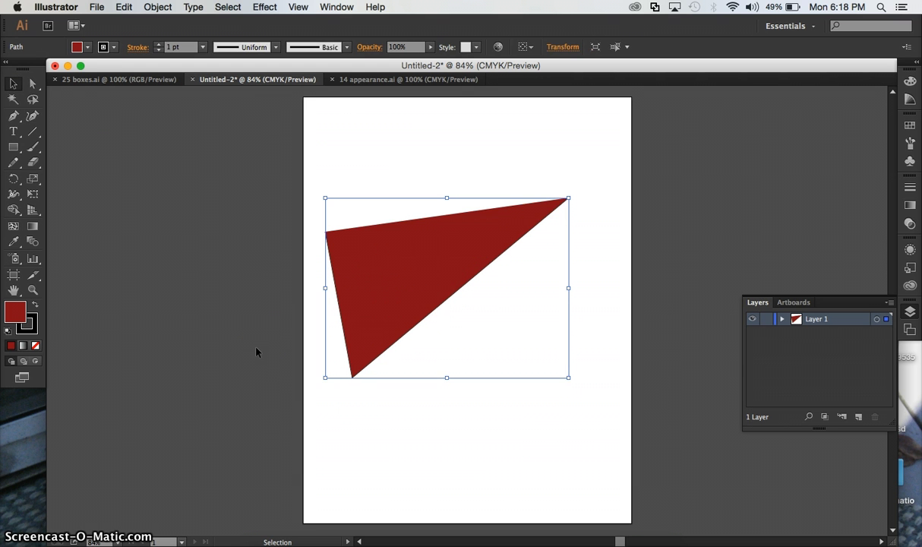
- Select the whole remaining red triangle with the Selection tool and delete it from the artboard
left_click(33, 84)
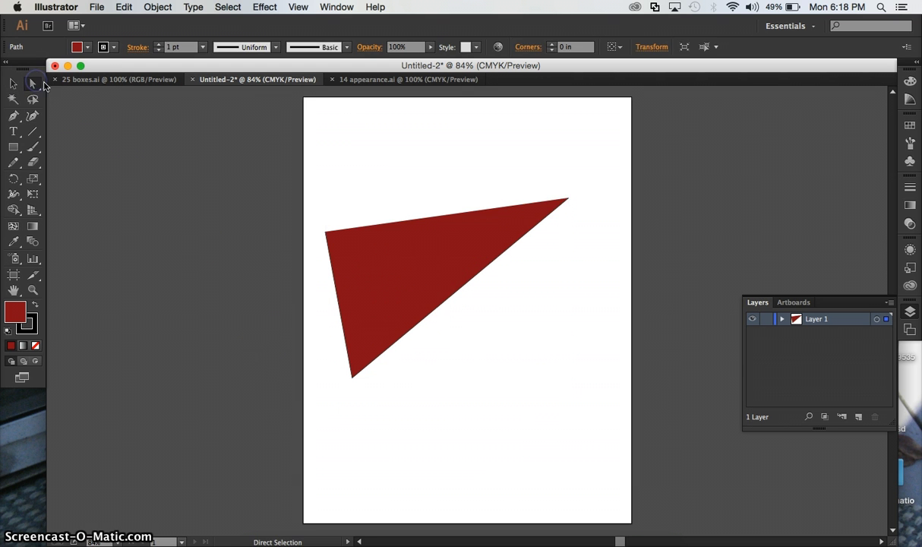
left_click(33, 85)
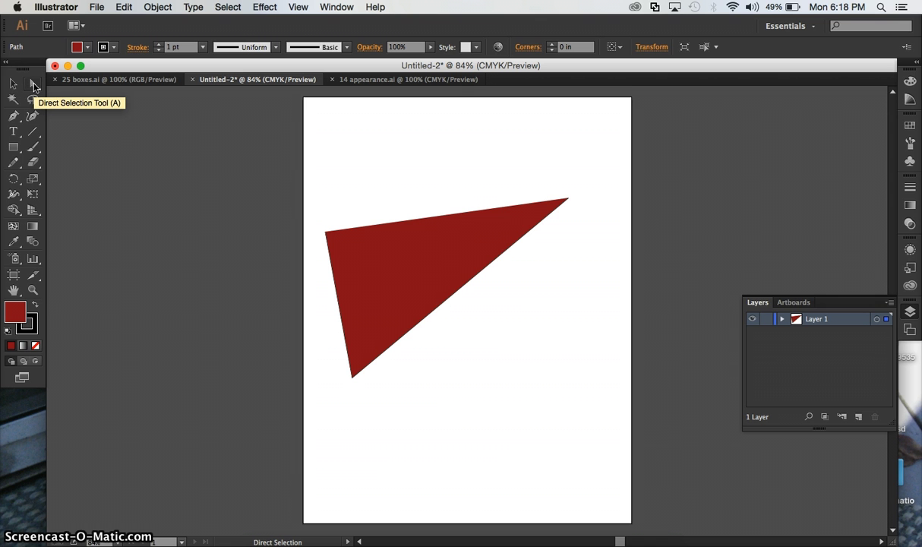
left_click(430, 218)
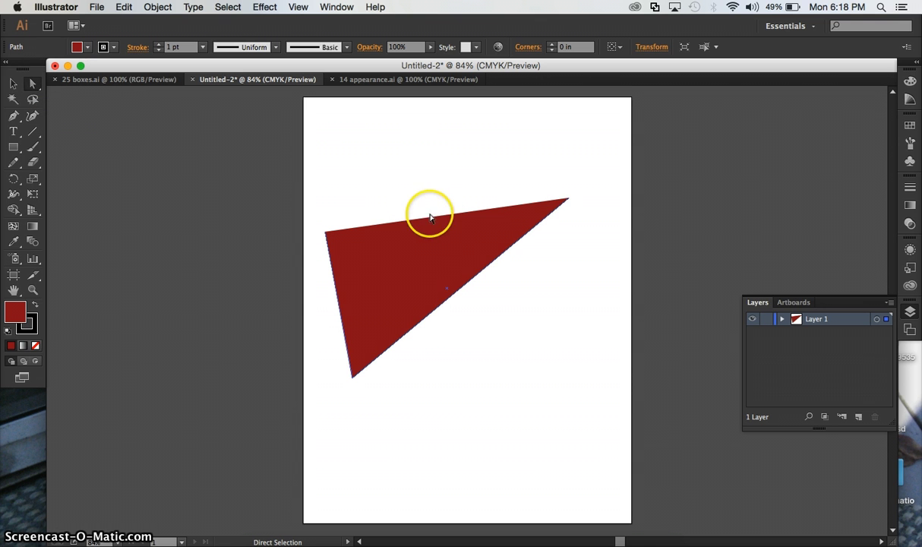
left_click(12, 82)
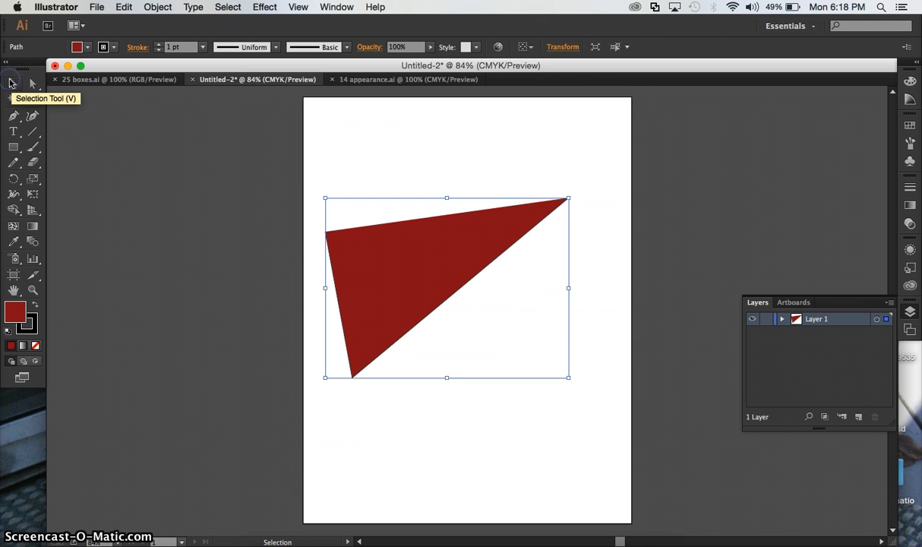
left_click(398, 259)
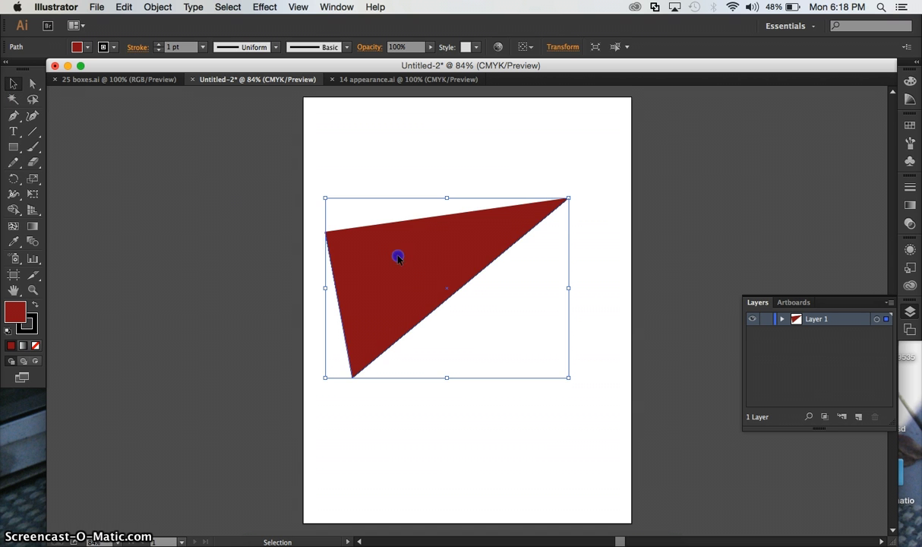
key("Delete")
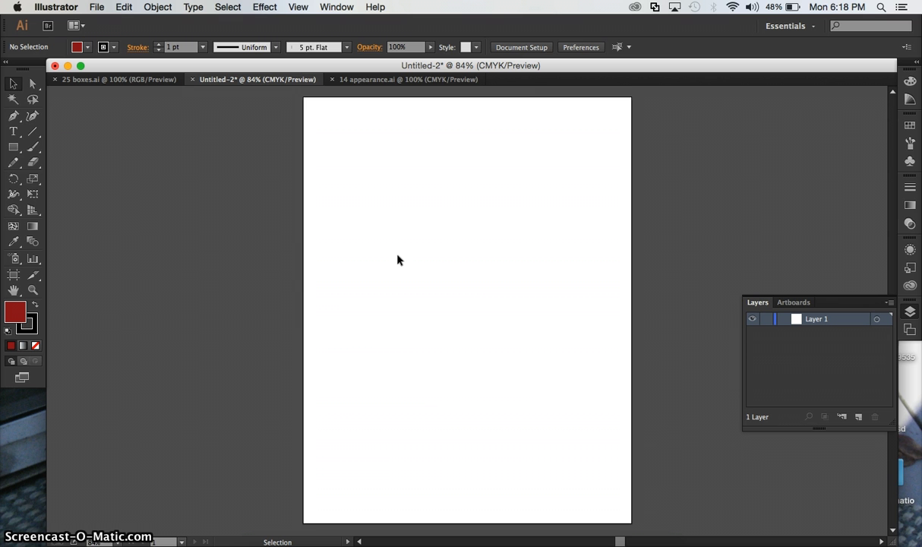
- Paint a long winding black freehand outline around most of the artboard with the Paintbrush tool
left_click(342, 162)
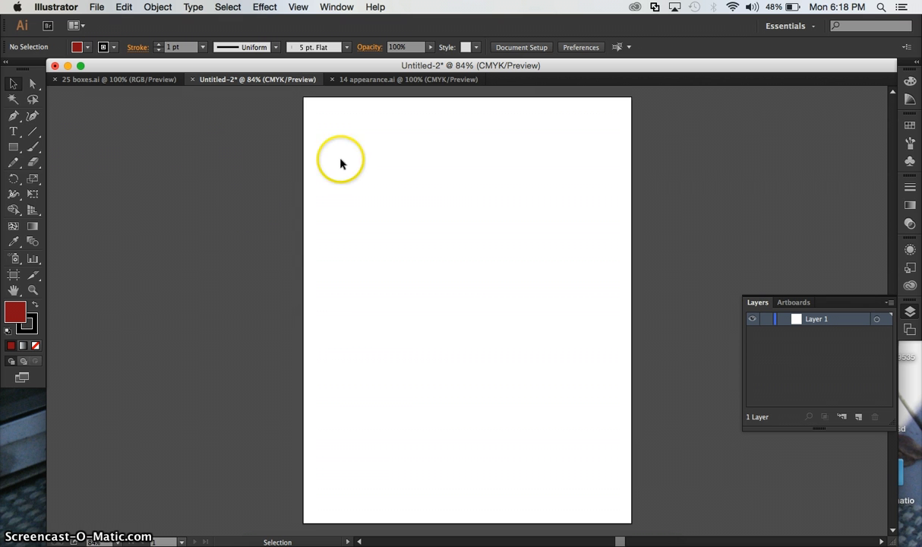
left_click(40, 152)
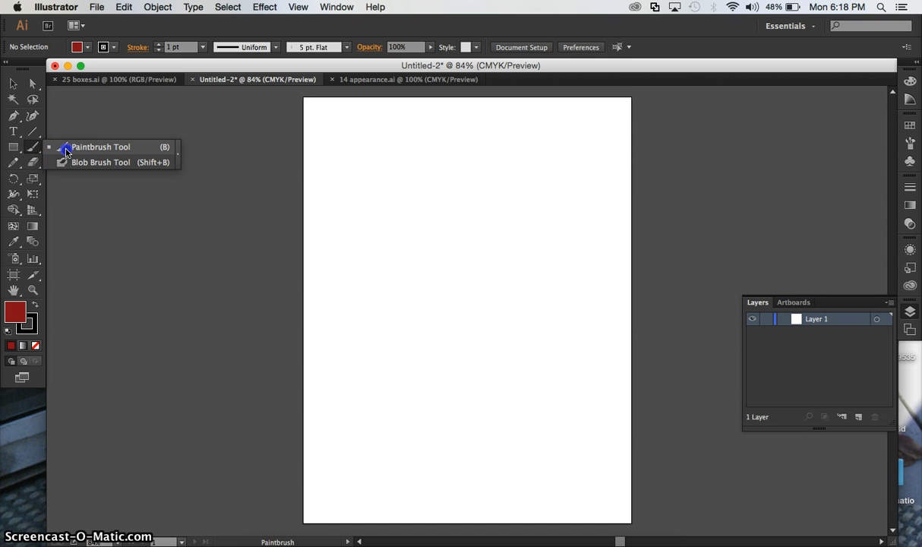
left_click(66, 150)
mouse_move(433, 159)
left_mouse_down()
mouse_move(412, 157)
mouse_move(451, 225)
left_mouse_up()
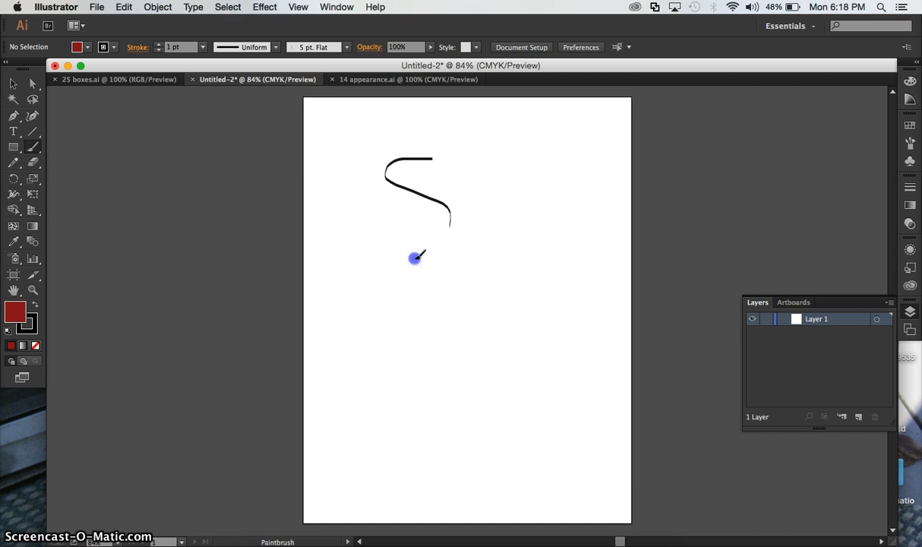
mouse_move(415, 258)
left_mouse_down()
mouse_move(409, 312)
mouse_move(529, 326)
mouse_move(346, 380)
mouse_move(372, 388)
mouse_move(342, 346)
mouse_move(341, 419)
mouse_move(392, 461)
mouse_move(541, 409)
mouse_move(603, 285)
mouse_move(561, 279)
mouse_move(522, 240)
mouse_move(569, 200)
mouse_move(517, 169)
mouse_move(430, 146)
left_mouse_up()
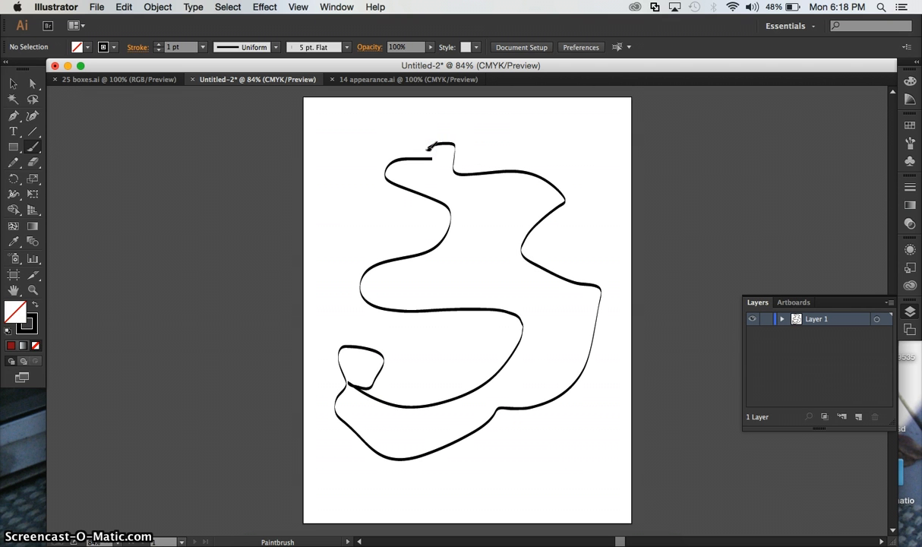
left_click(32, 326)
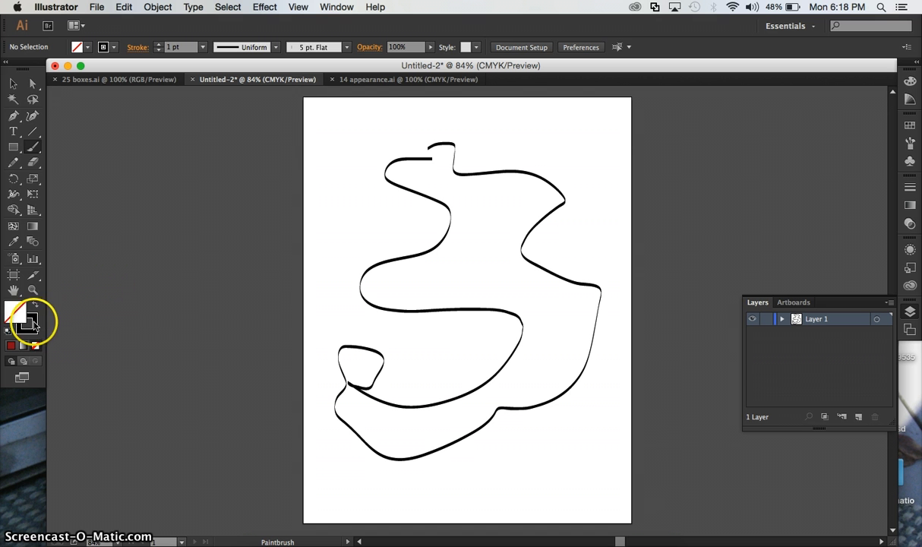
- Set the stroke color to pink-red ED2F65 and paint a short winding Paintbrush stroke at the artboard's upper right
left_click(32, 324)
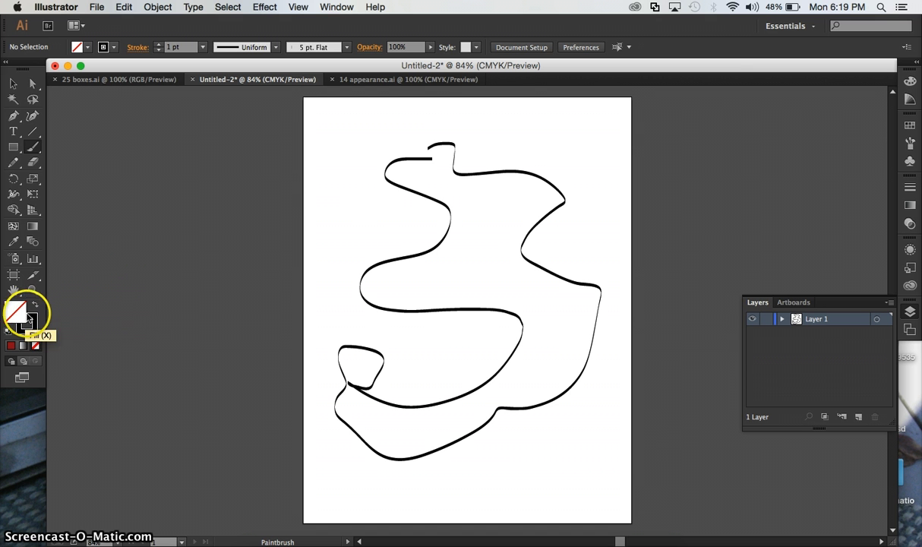
double_click(33, 323)
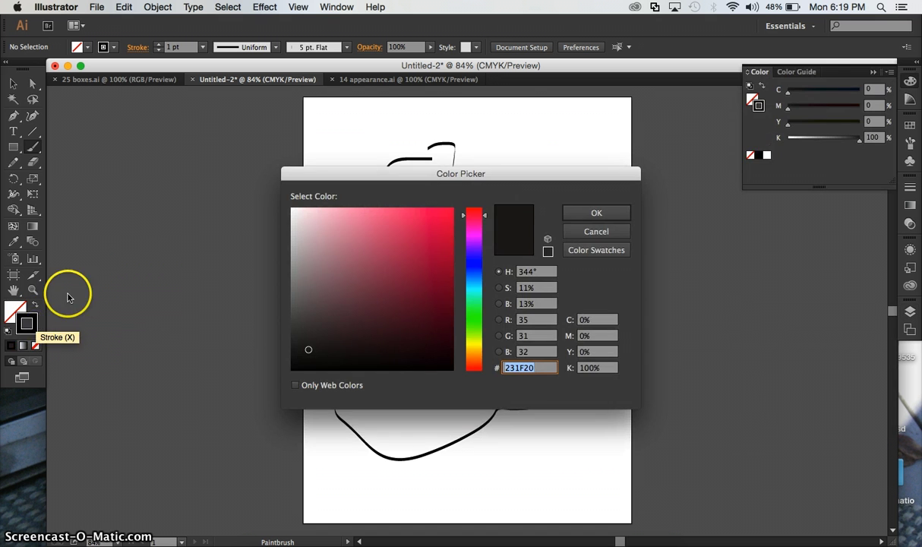
left_click_drag(422, 259, 421, 219)
left_click(612, 213)
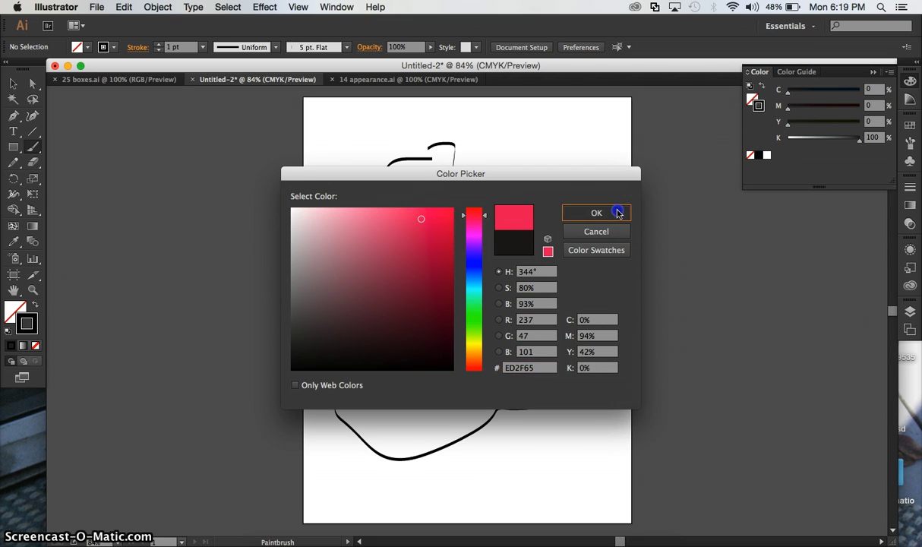
mouse_move(587, 148)
left_mouse_down()
mouse_move(608, 213)
mouse_move(582, 259)
left_mouse_up()
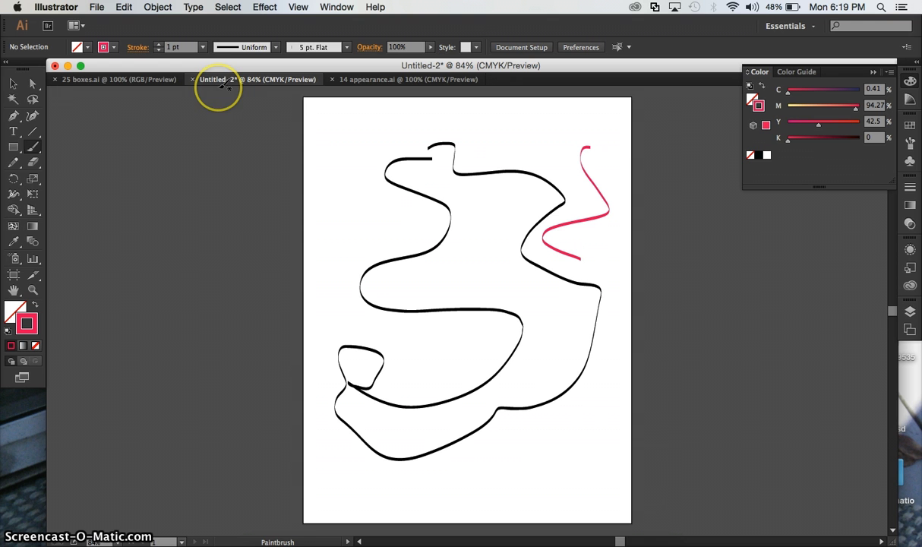
- Select the long black freehand outline and recolor its stroke to a darker red, about C 21, M 96, Y 54, K 5
left_click(13, 82)
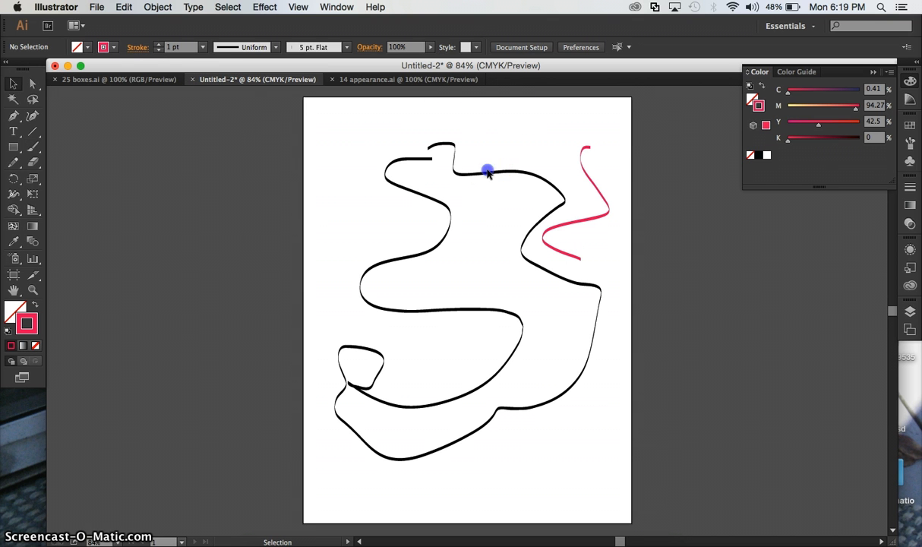
left_click(489, 176)
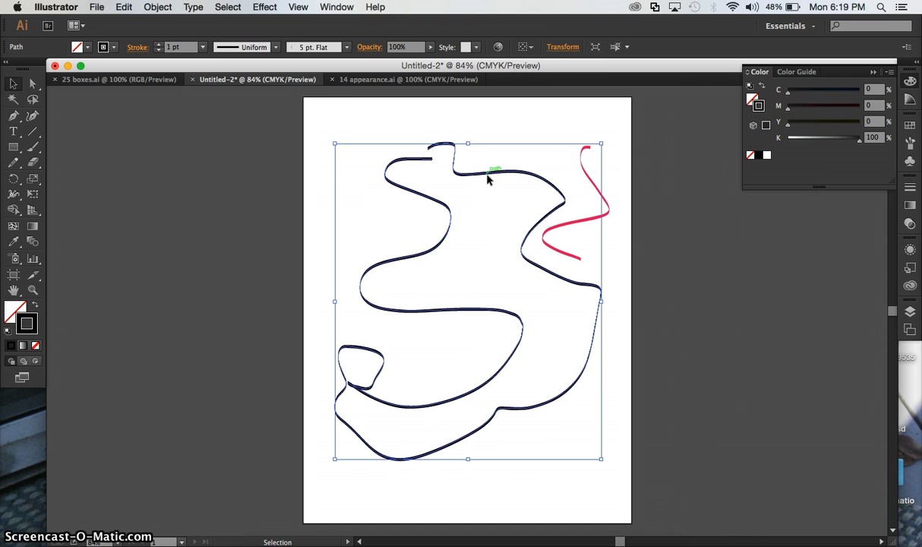
double_click(29, 320)
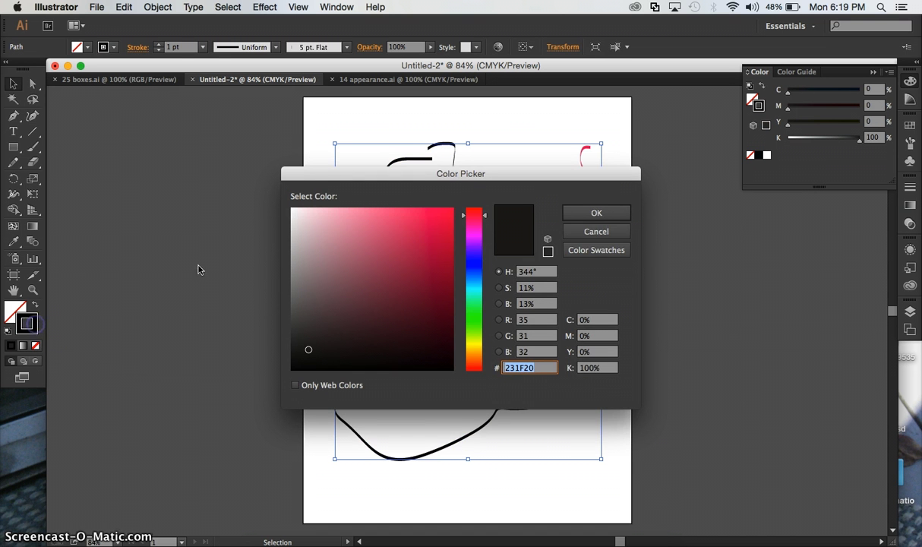
left_click(415, 244)
left_click(596, 213)
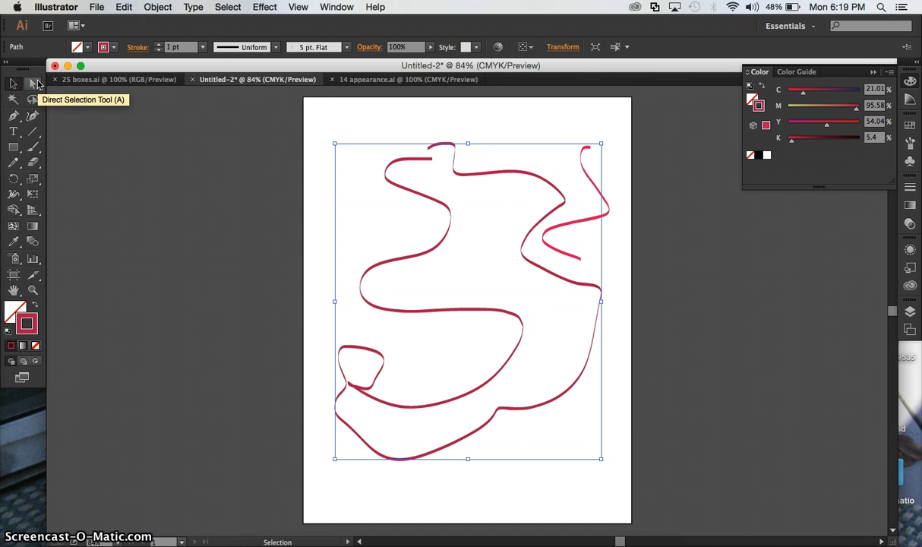
- Reshape the upper end of the long red outline with Direct Selection, moving one anchor to about X 4.37 in, Y 1.5 in
left_click(35, 84)
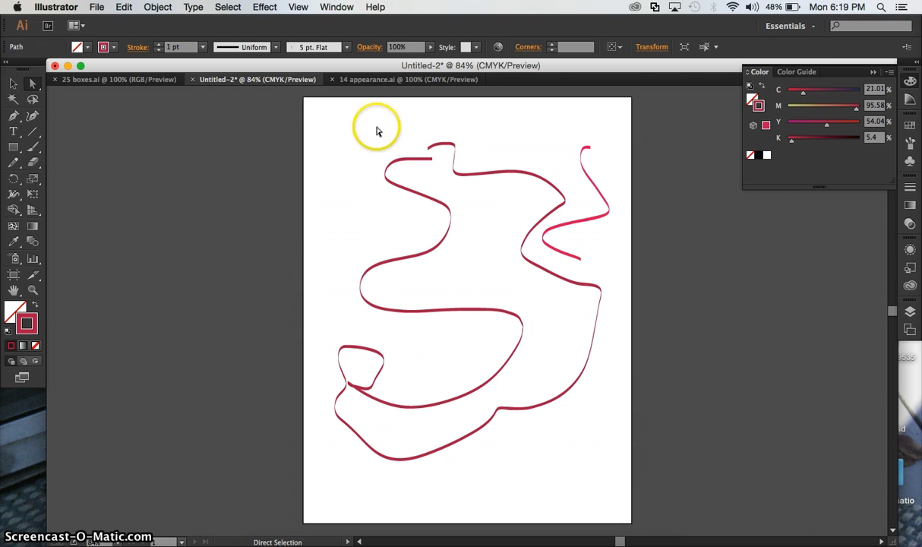
left_click(444, 150)
left_click(430, 148)
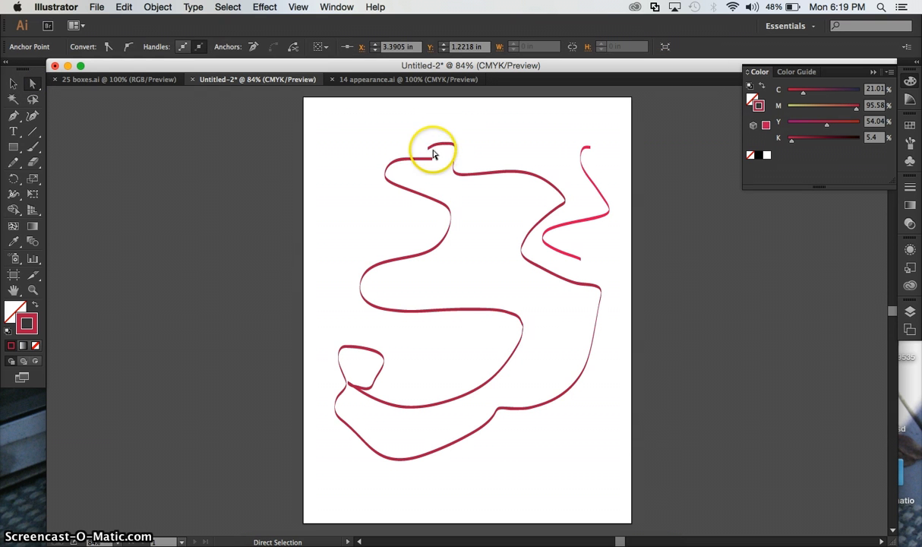
left_click_drag(430, 152, 473, 157)
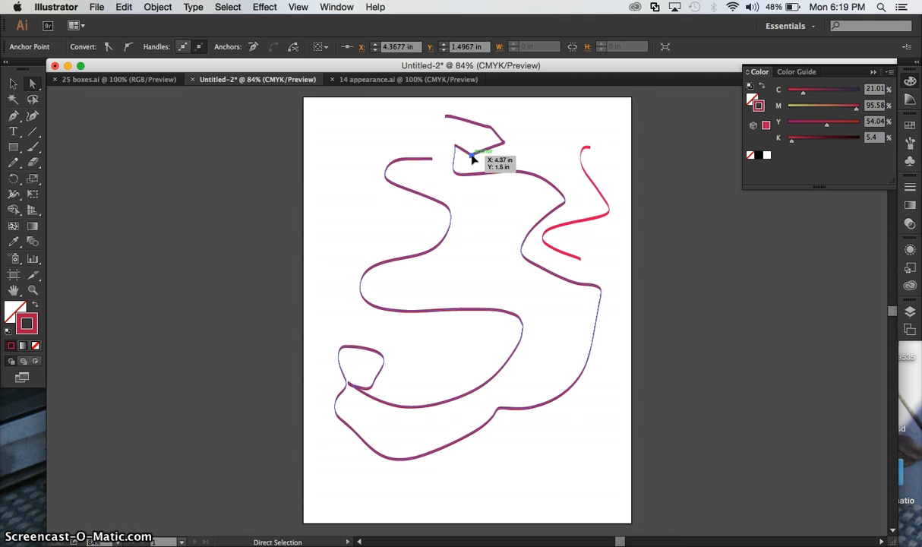
left_click_drag(473, 157, 473, 157)
- Select all the painted strokes with the Selection tool and delete them from the artboard
left_click(12, 83)
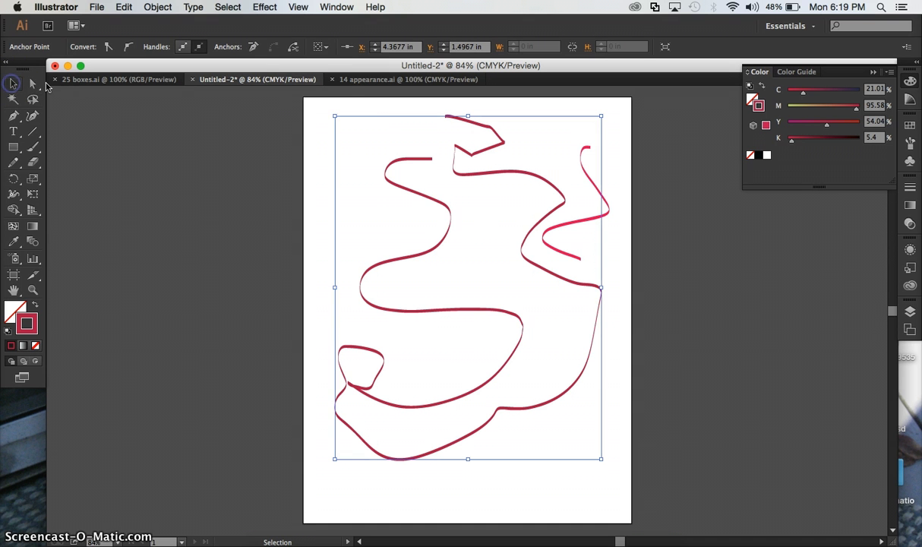
left_click_drag(272, 96, 646, 471)
key("Delete")
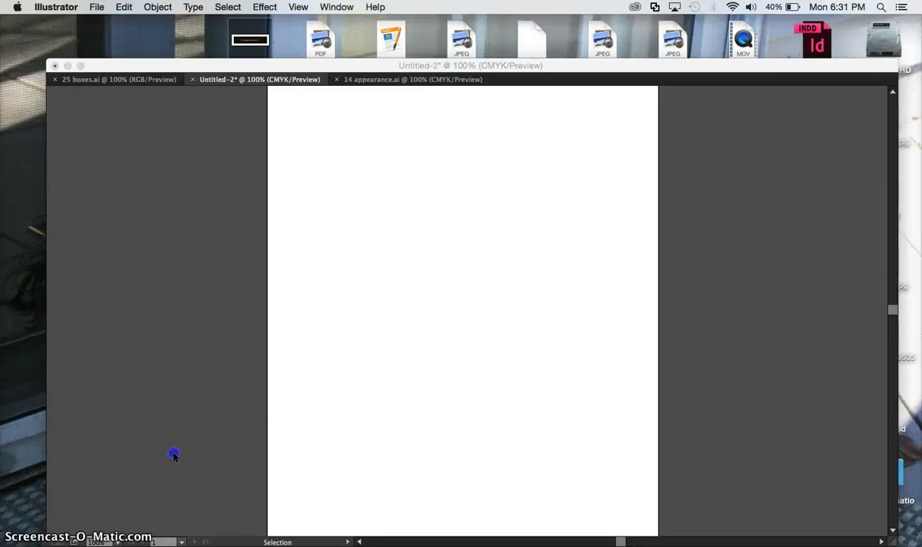
- Paint a long winding red stroke down the left part of the artboard with the Paintbrush tool
left_click(174, 455)
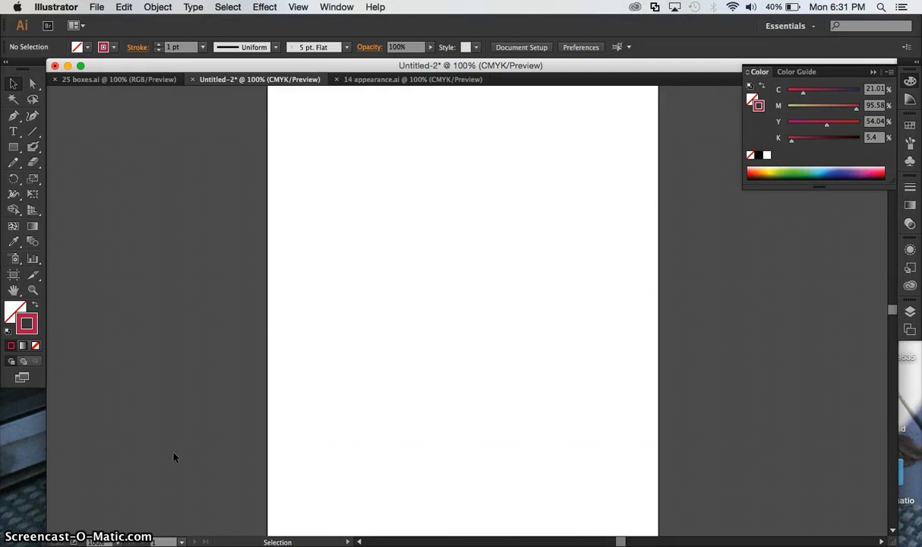
left_click(33, 150)
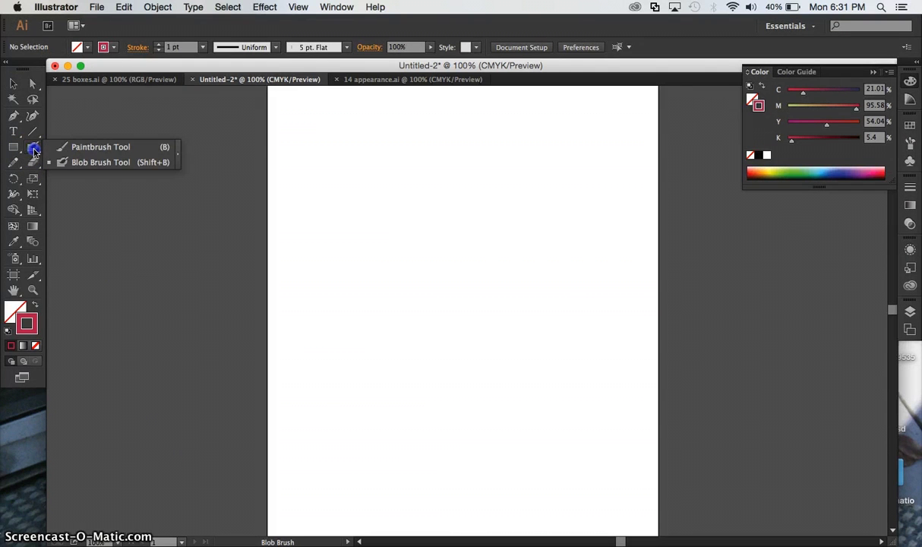
left_click_drag(34, 151, 75, 148)
left_click_drag(325, 127, 326, 301)
left_click_drag(353, 365, 349, 402)
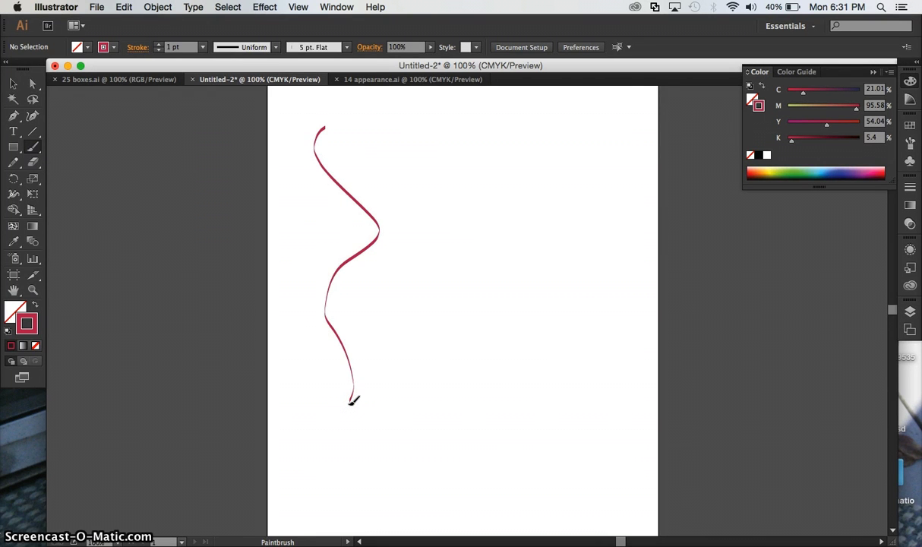
- Paint a second winding red stroke to the right of the first one with the Blob Brush tool
key("super+equal")
key("super+equal")
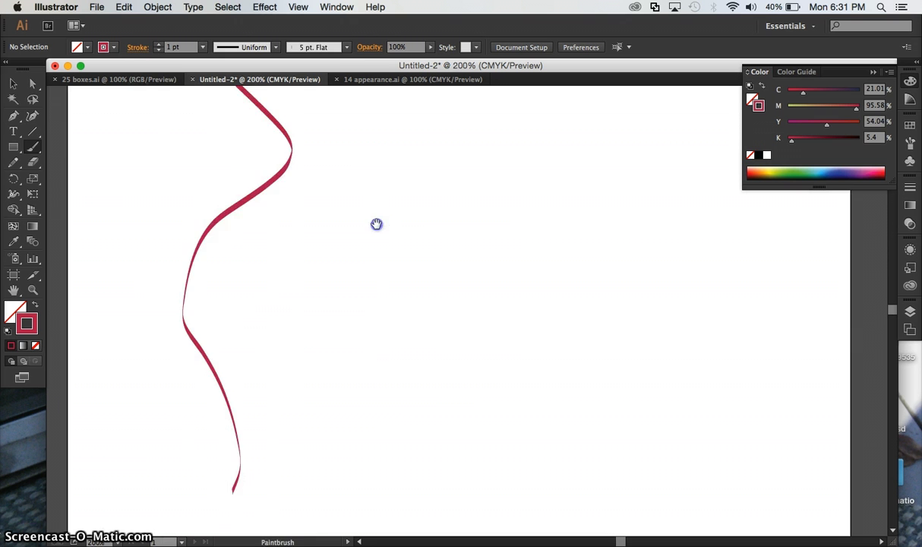
left_click_drag(376, 225, 377, 345)
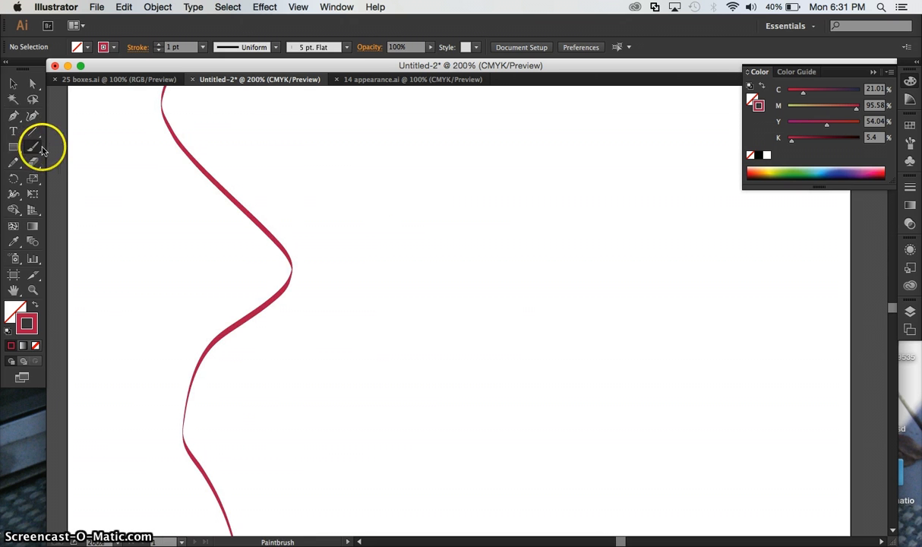
left_click_drag(42, 148, 75, 163)
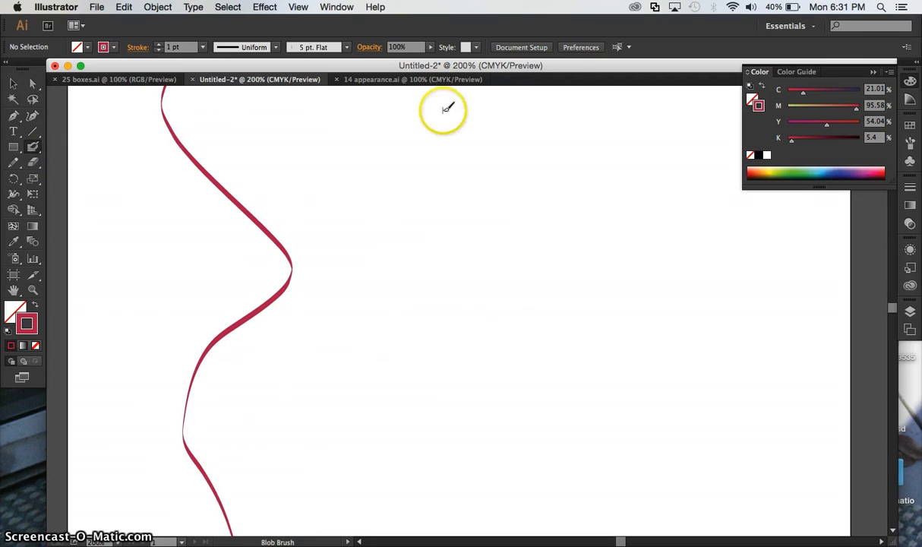
mouse_move(445, 110)
left_mouse_down()
mouse_move(463, 186)
mouse_move(522, 310)
mouse_move(516, 408)
left_mouse_up()
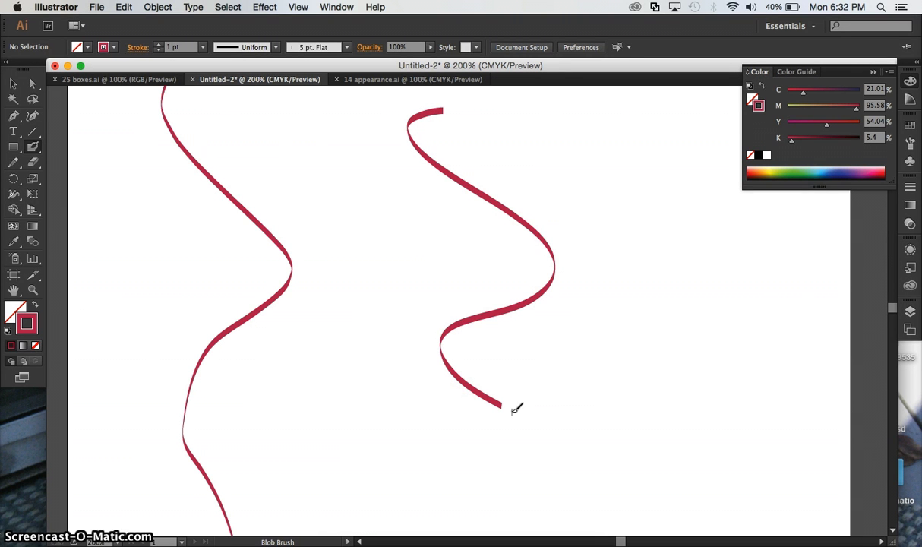
- Select the Paintbrush stroke and the Blob Brush stroke in turn to compare how their paths are built
left_click(13, 83)
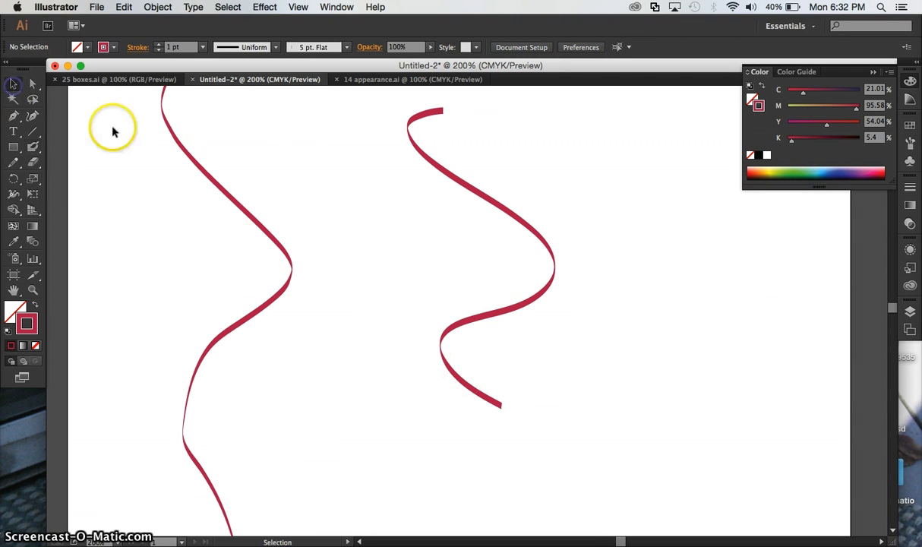
left_click(198, 173)
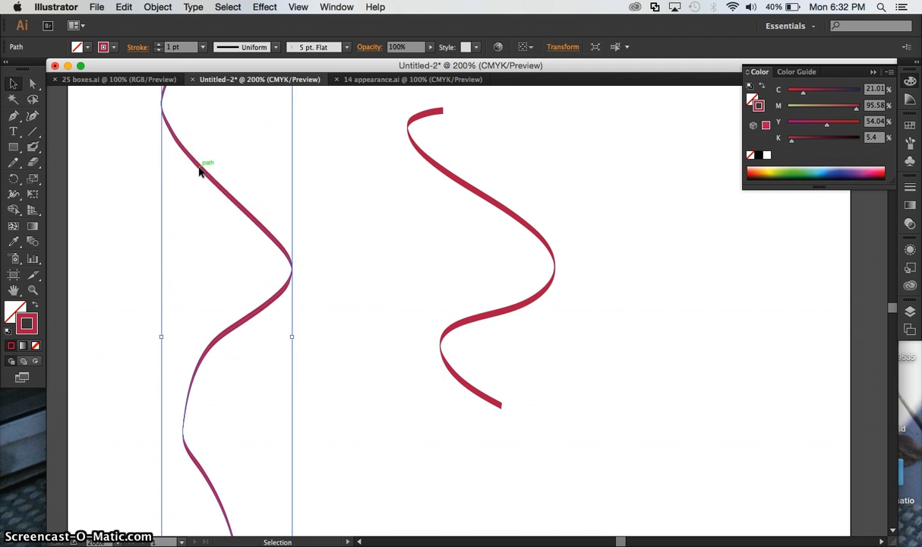
key("super+equal")
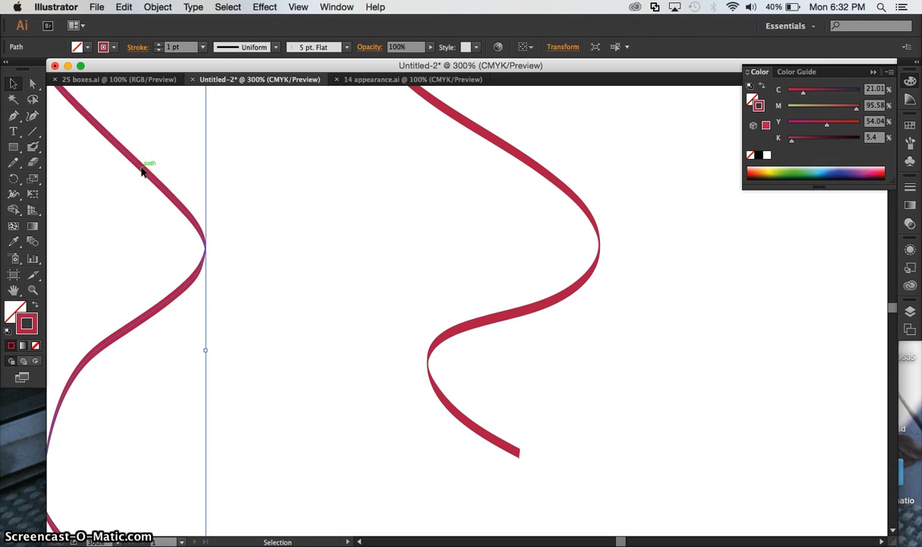
left_click(502, 145)
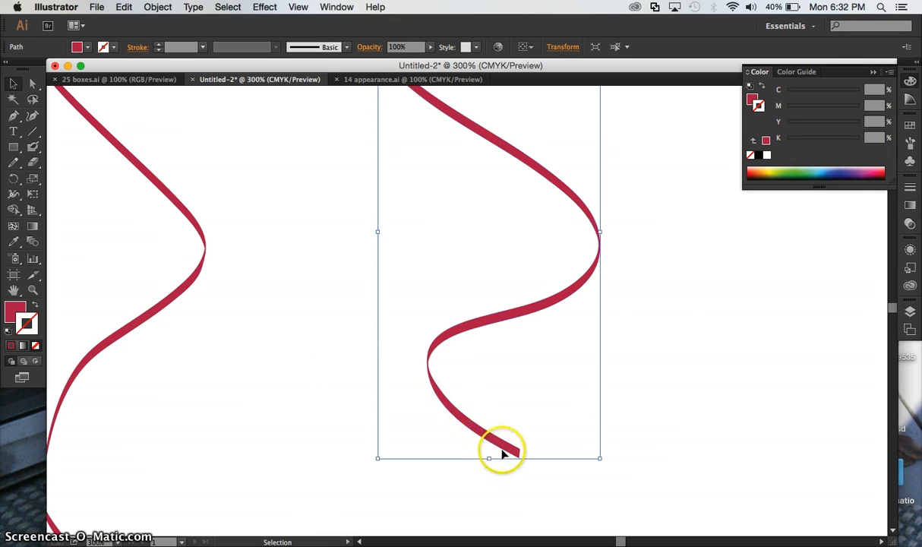
- Widen the Blob Brush stroke's lower end by pulling its bottom anchor down and its upper anchor to about X 4.81 in, Y 4.16 in
left_click(33, 82)
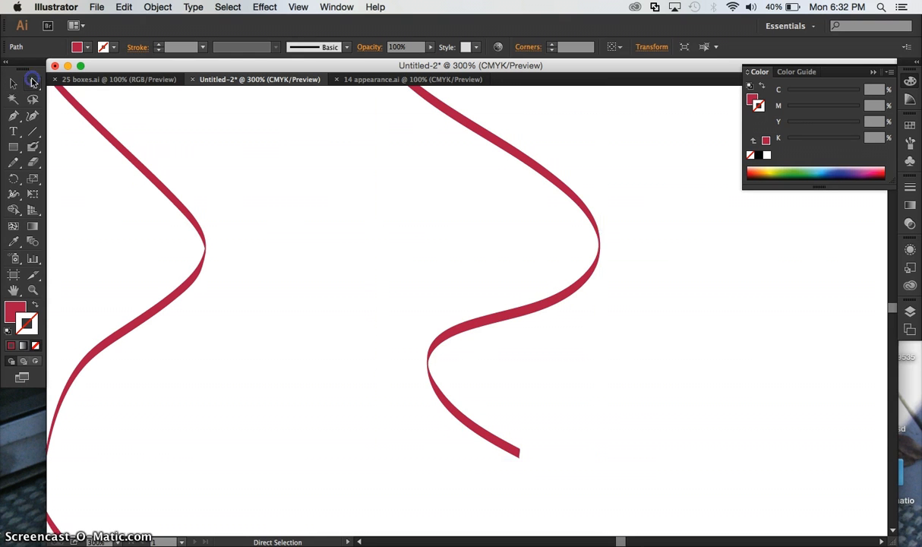
left_click(520, 458)
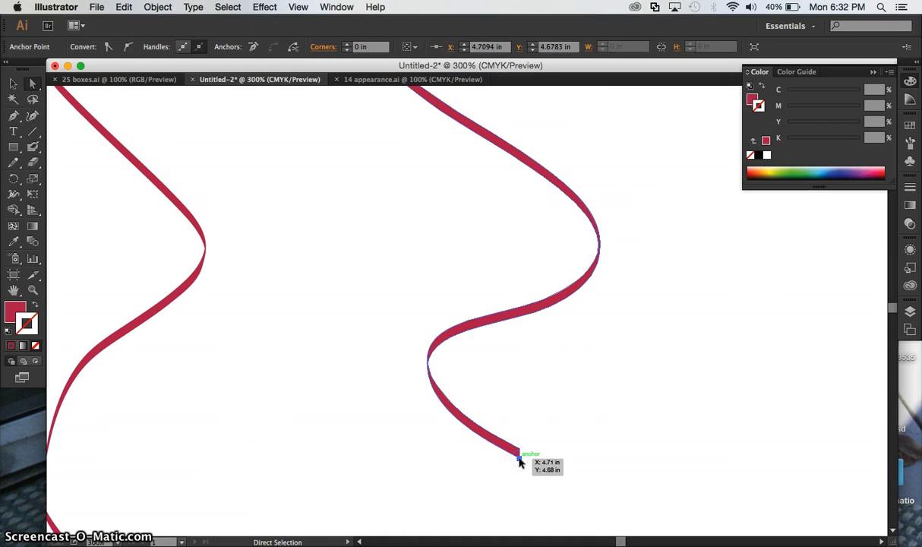
left_click_drag(520, 458, 514, 515)
left_click(521, 454)
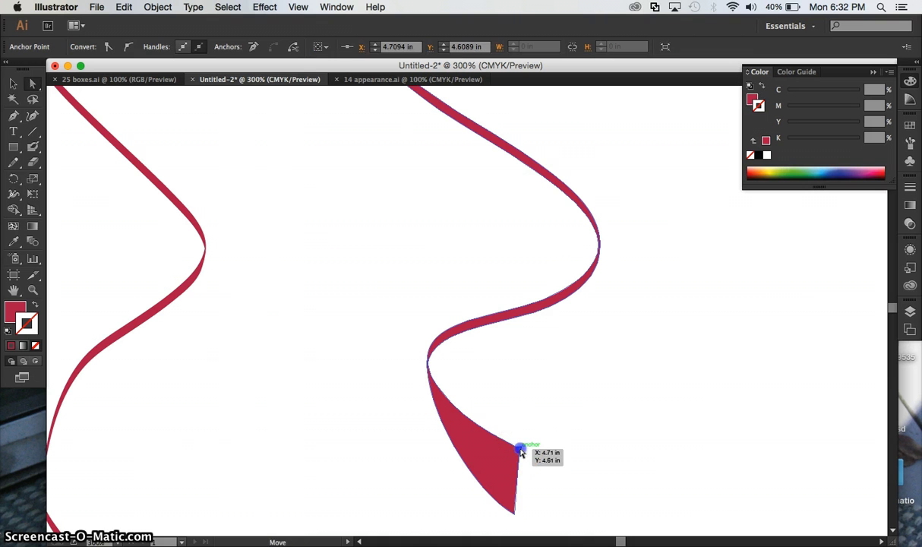
left_click_drag(521, 452, 534, 382)
key("super+minus")
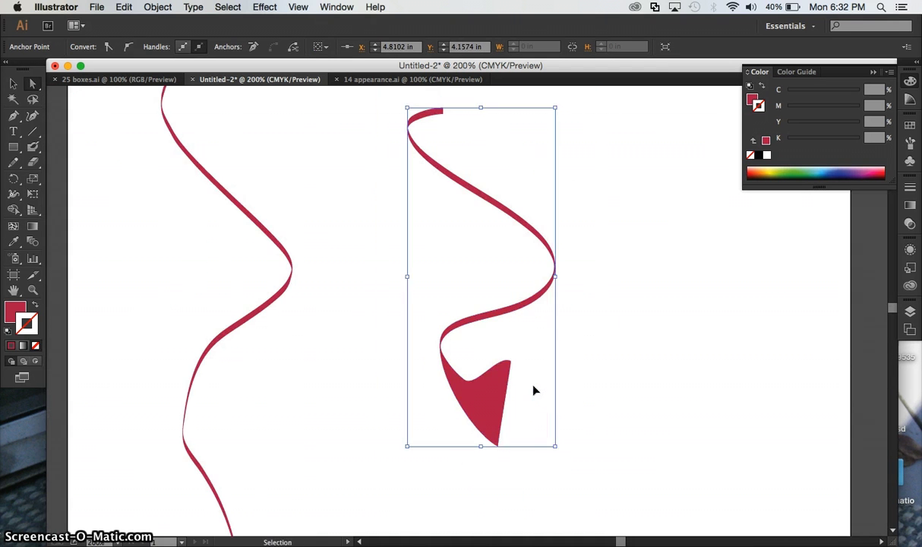
- Extend the Blob Brush stroke's top end to the right by moving its end anchors to about X 4.55 in, Y 1.37 in
left_click(534, 391)
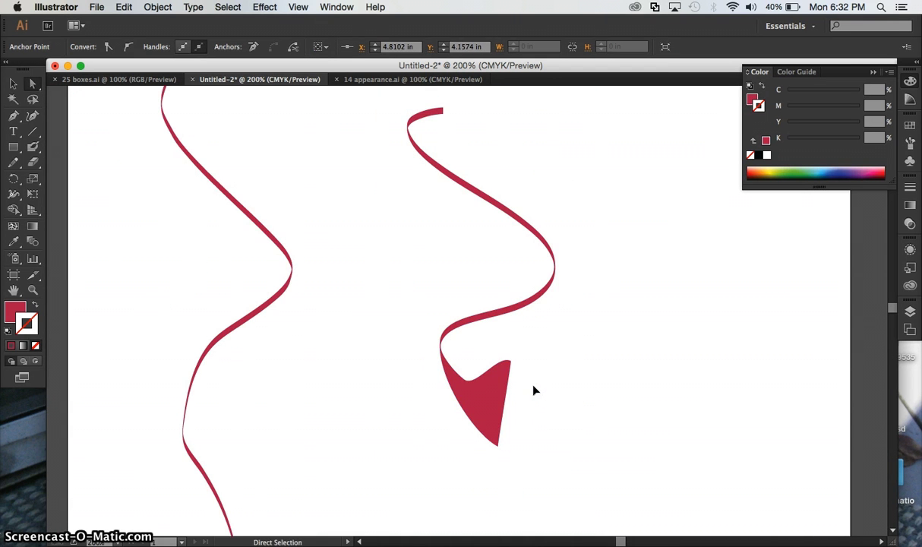
left_click(521, 334)
left_click(435, 110)
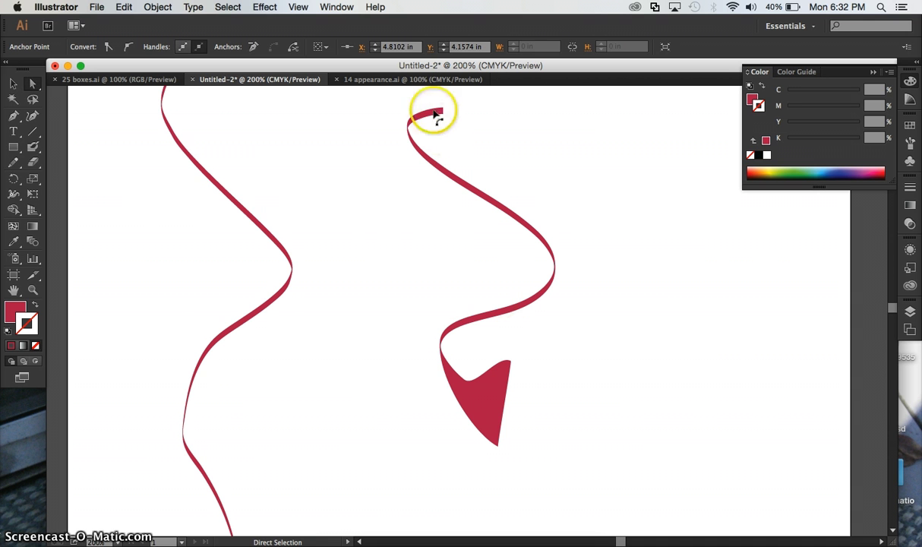
left_click_drag(435, 98, 487, 110)
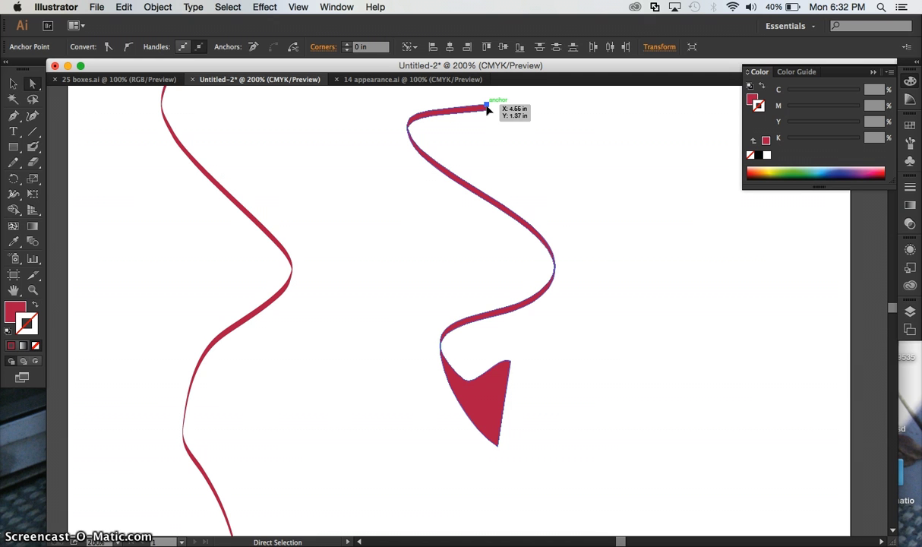
left_click(371, 190)
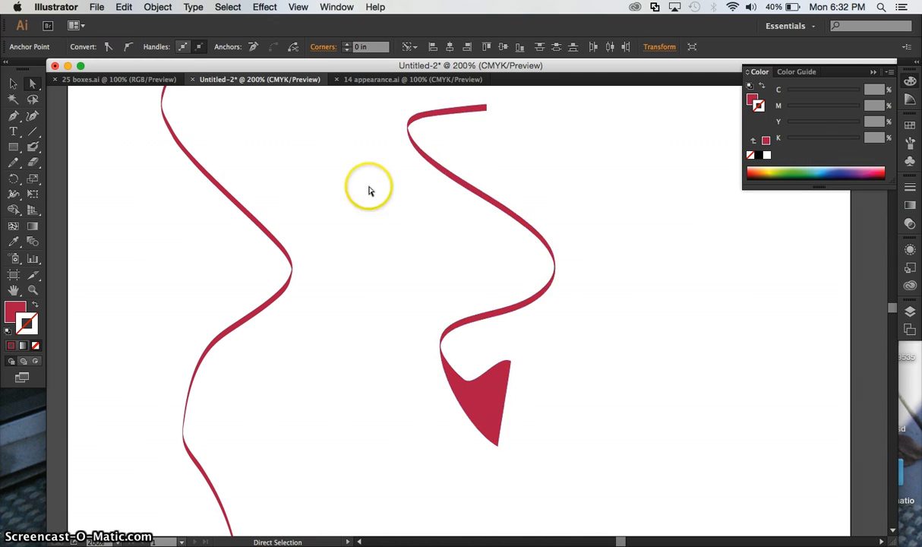
- Delete both the Paintbrush stroke and the Blob Brush stroke from the artboard
left_click(240, 202)
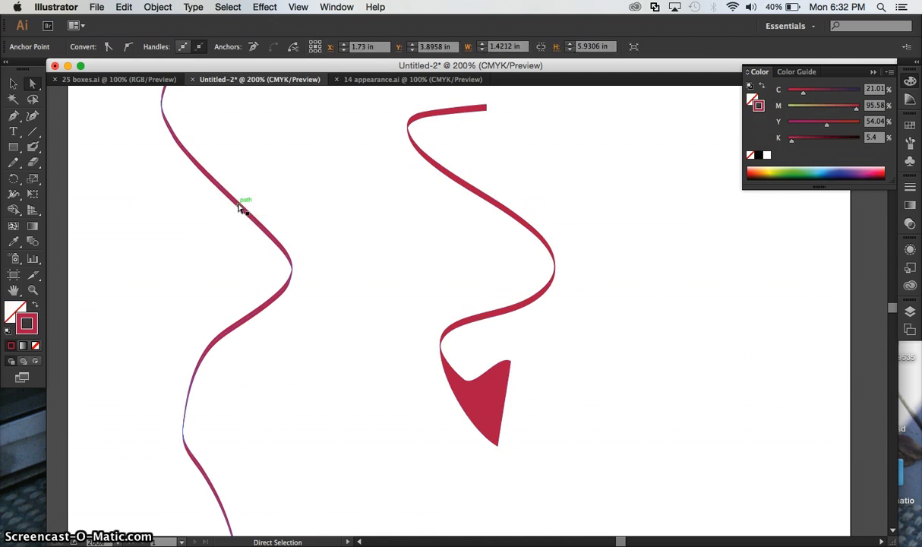
key("super+minus")
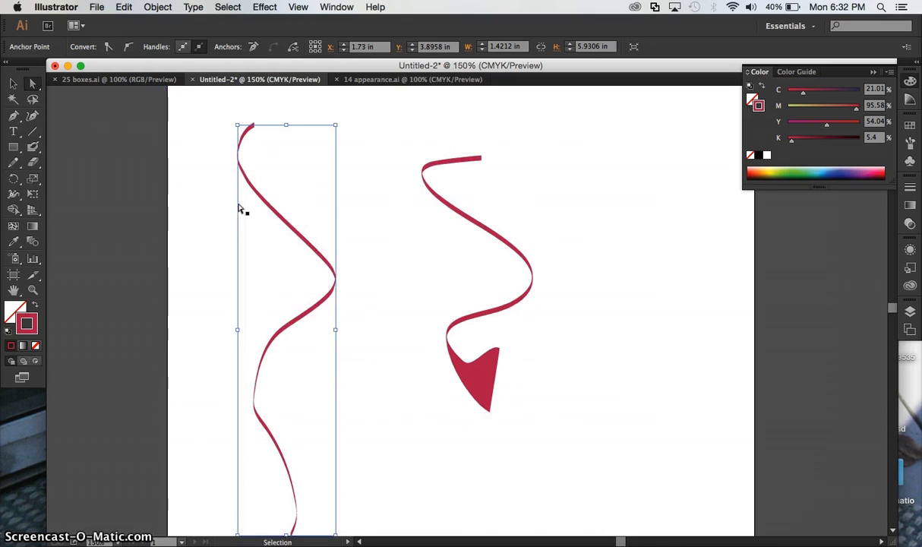
key("super+minus")
left_click(239, 157)
left_click_drag(256, 137, 614, 494)
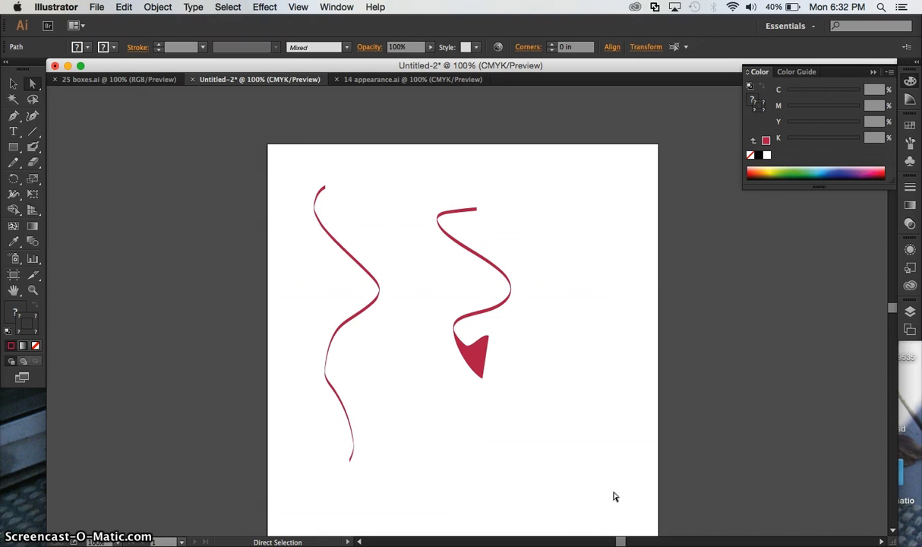
left_click(13, 83)
left_click_drag(230, 168, 619, 509)
key("Delete")
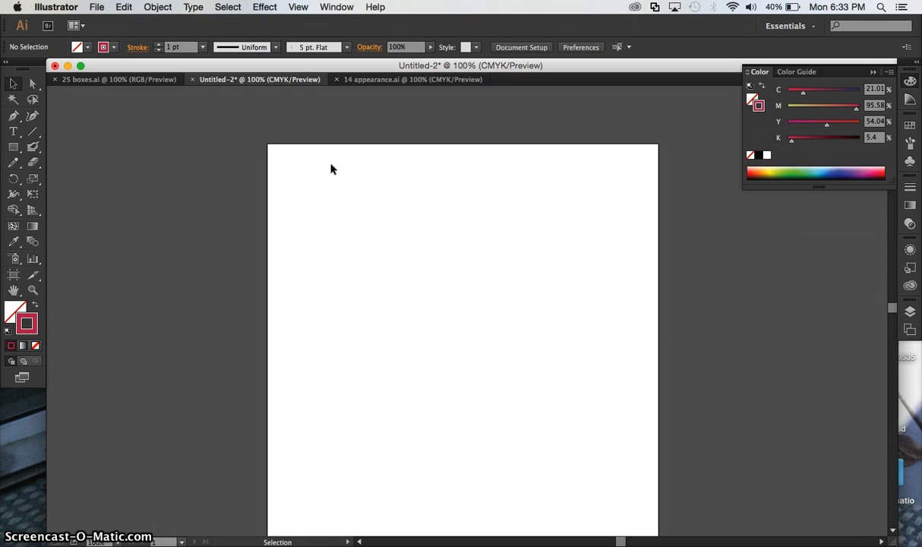
- Start a path with the Pen tool on the empty artboard, arching its first segment upward and toward the lower right
scroll(331, 169, "down", 3)
scroll(330, 168, "right", 3)
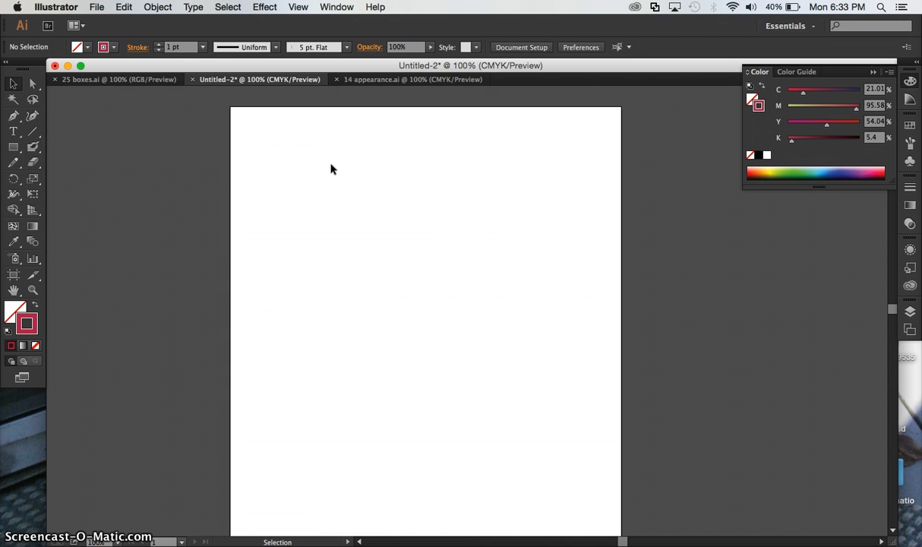
left_click(12, 119)
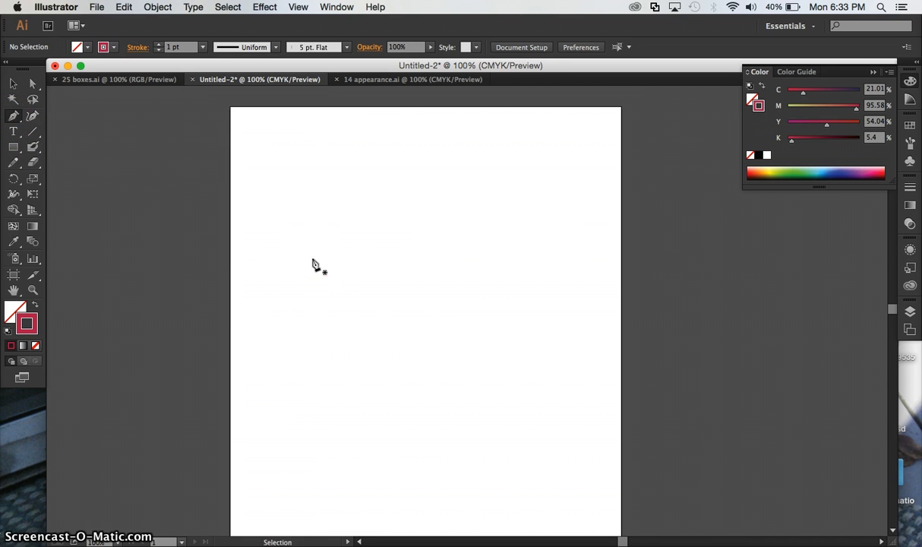
key("super+equal")
key("super+equal")
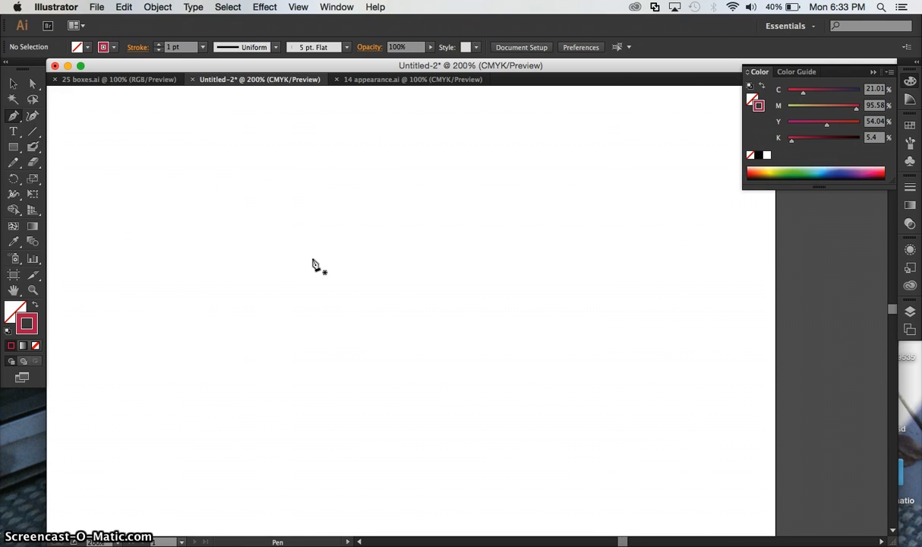
left_click(175, 280)
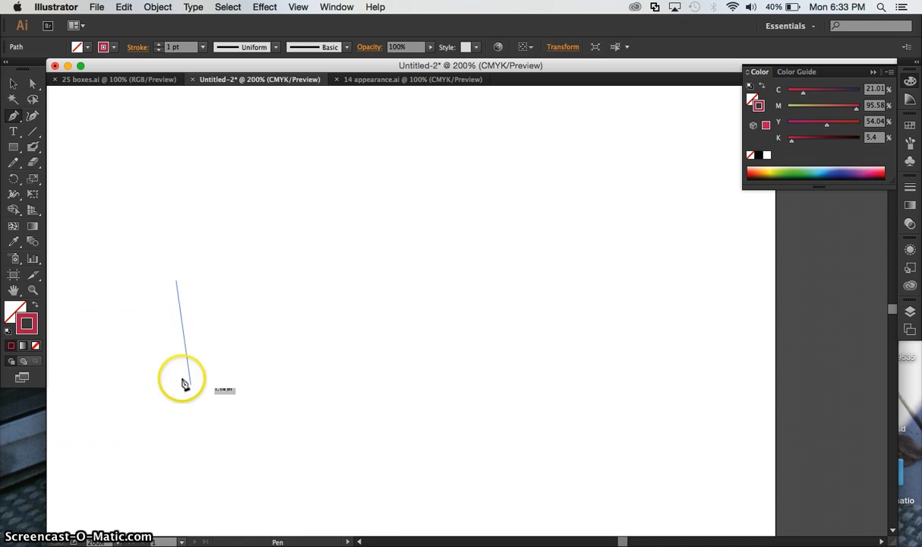
left_click(177, 283)
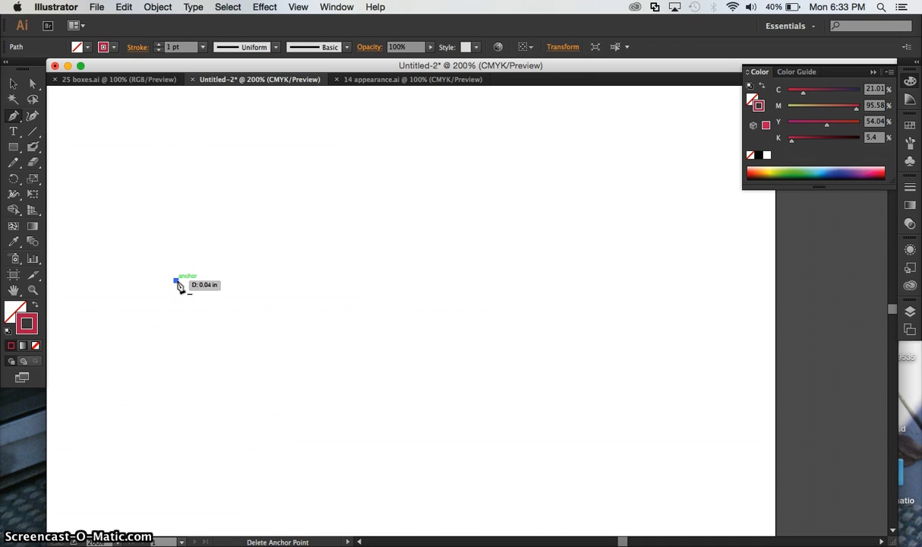
left_click_drag(179, 285, 580, 404)
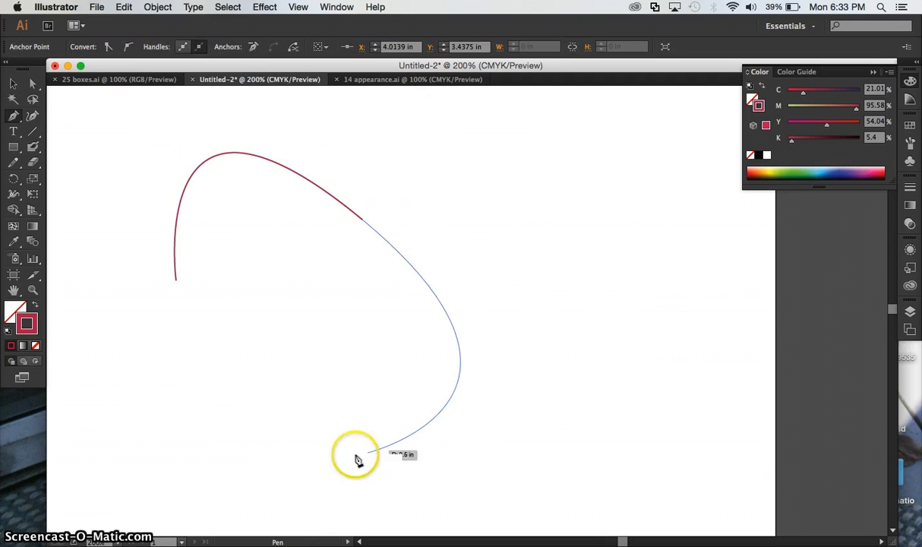
- Continue the Pen path with looping curved segments and close it at its starting anchor, leaving the shape deselected
left_click_drag(352, 456, 197, 443)
left_click_drag(247, 322, 336, 322)
left_click_drag(328, 260, 110, 354)
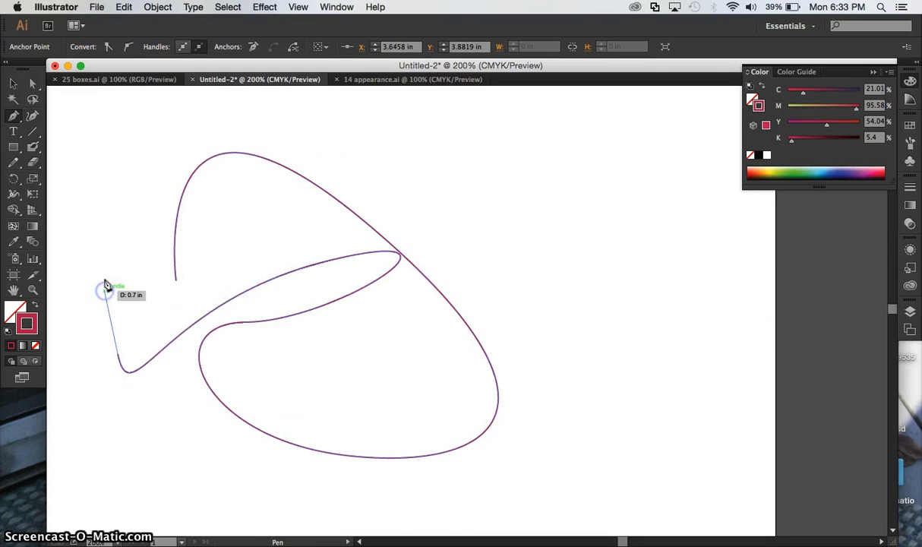
left_click_drag(109, 201, 173, 240)
left_click_drag(175, 282, 176, 285)
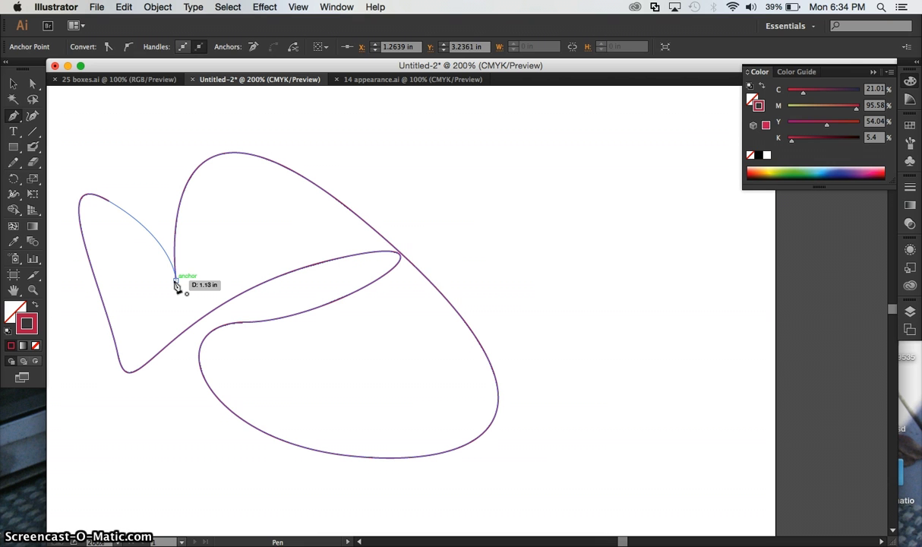
left_click_drag(176, 285, 174, 283)
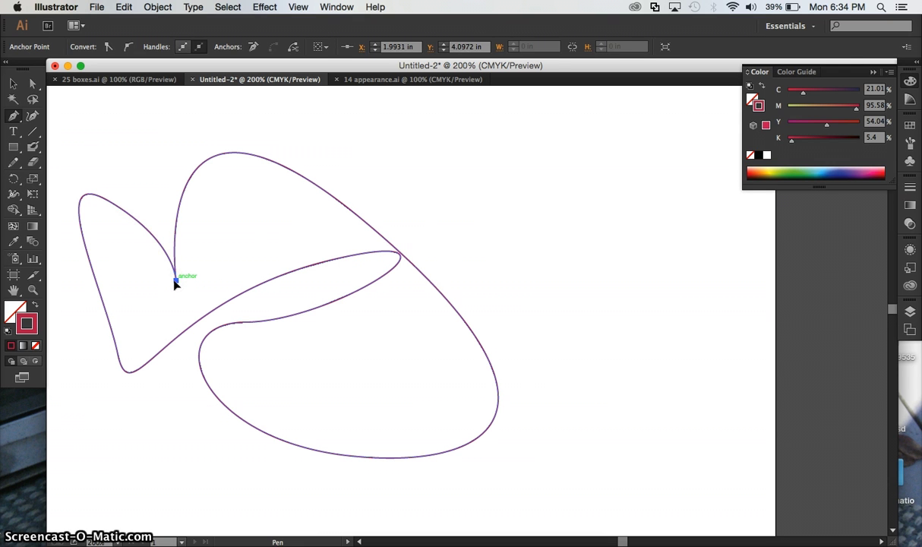
left_click(14, 84)
left_click(140, 232)
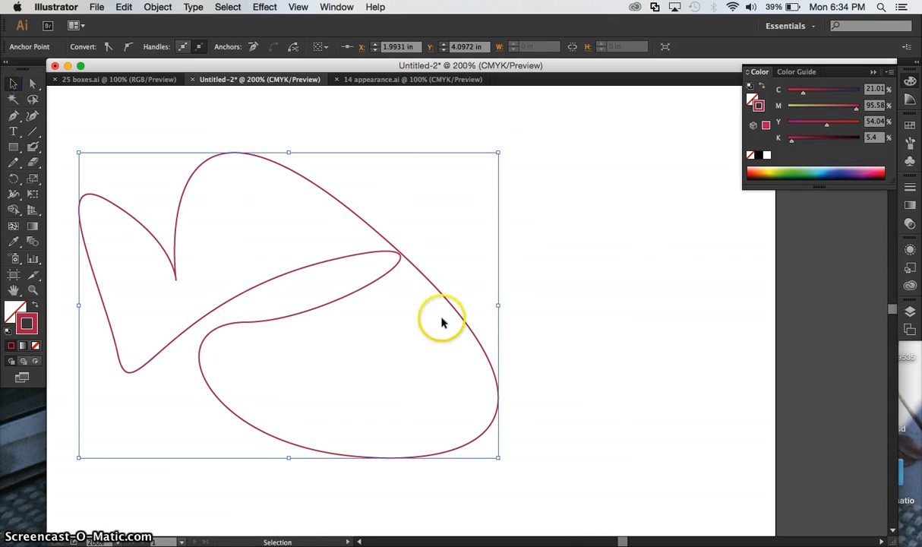
left_click(217, 307)
- Draw a second, open winding path with the Pen tool near the artboard's upper right, leaving its ends unjoined
left_click(13, 115)
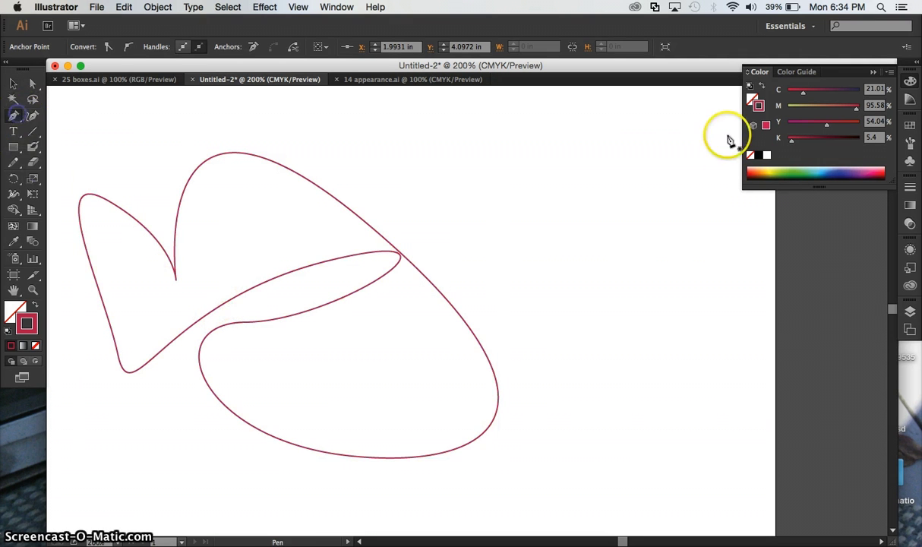
left_click(632, 133)
left_click_drag(700, 169, 602, 217)
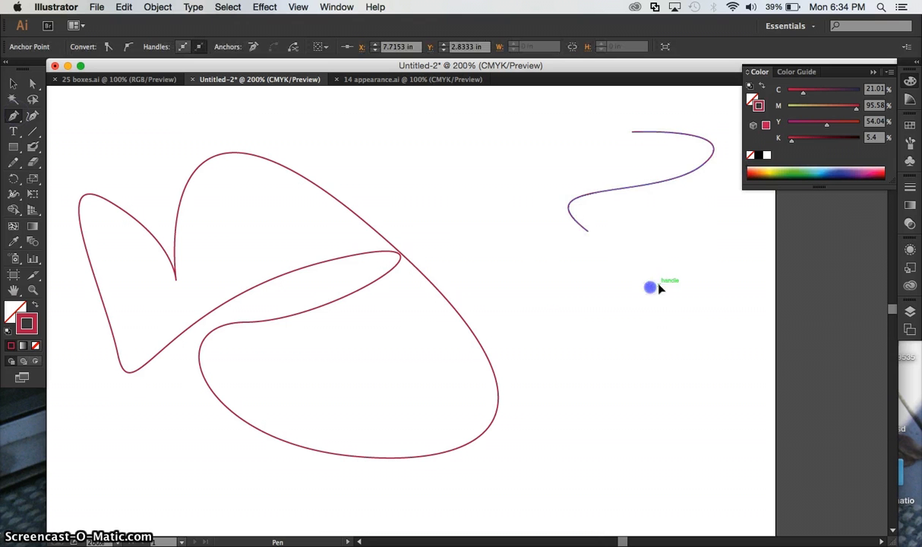
left_click_drag(734, 351, 592, 360)
left_click_drag(478, 223, 487, 186)
left_click(537, 150)
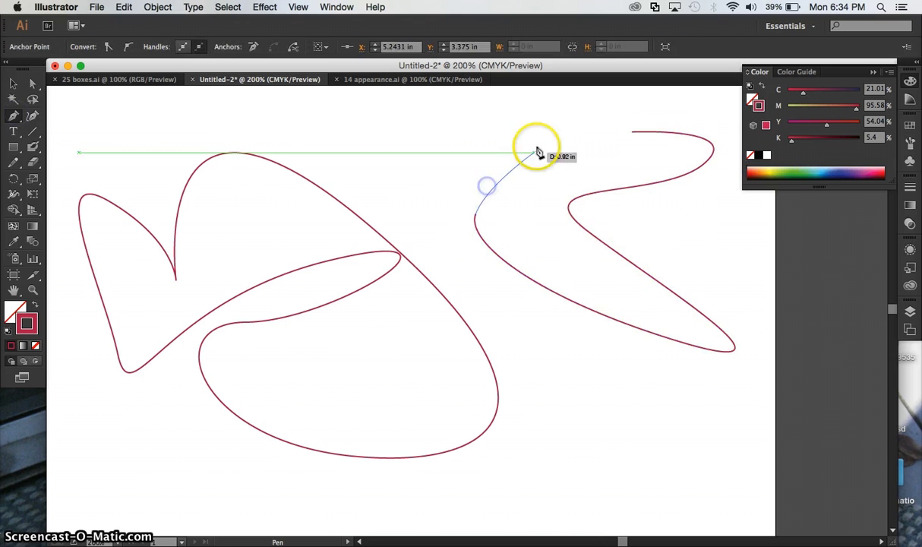
left_click_drag(537, 152, 531, 128)
key("v")
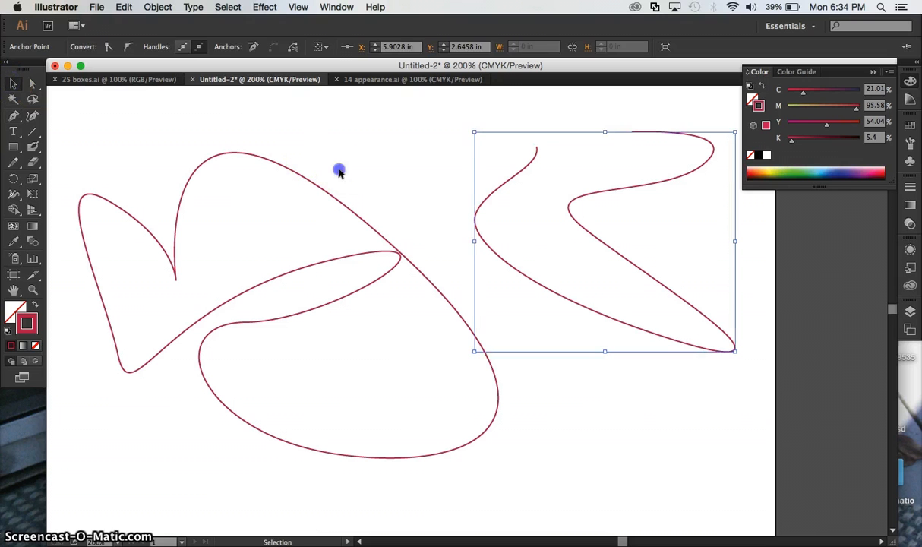
left_click(339, 172)
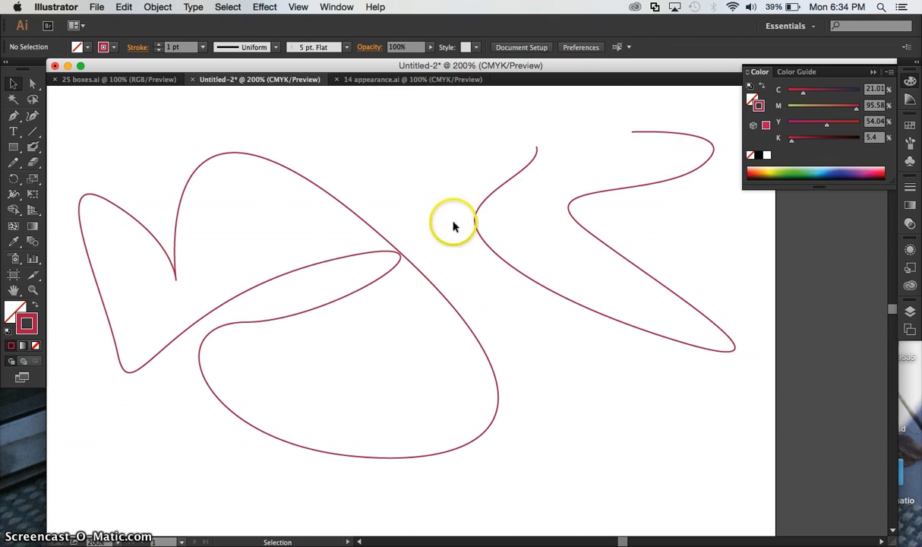
- Fill the closed Pen shape with a dusty pink of about C 18, M 51, Y 21, K 0
left_click(201, 170)
left_click(16, 308)
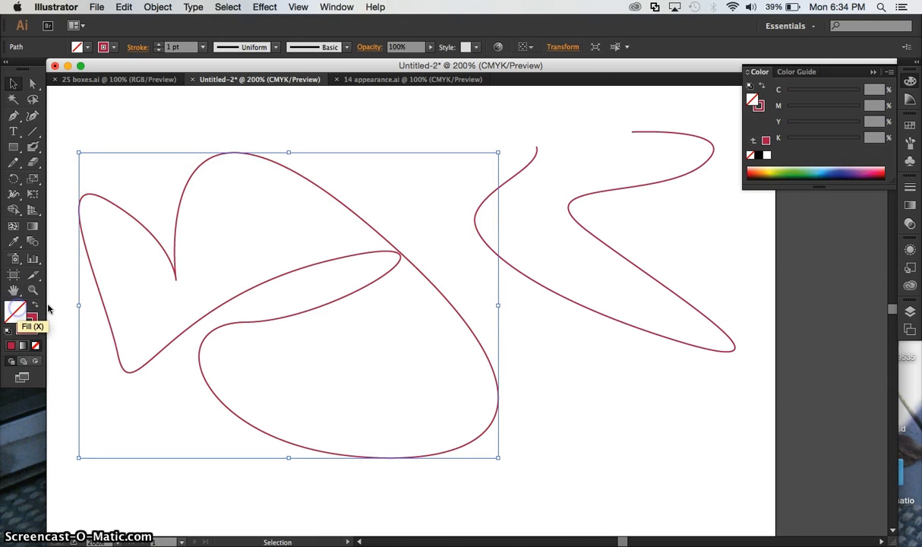
double_click(16, 306)
left_click_drag(340, 270, 344, 238)
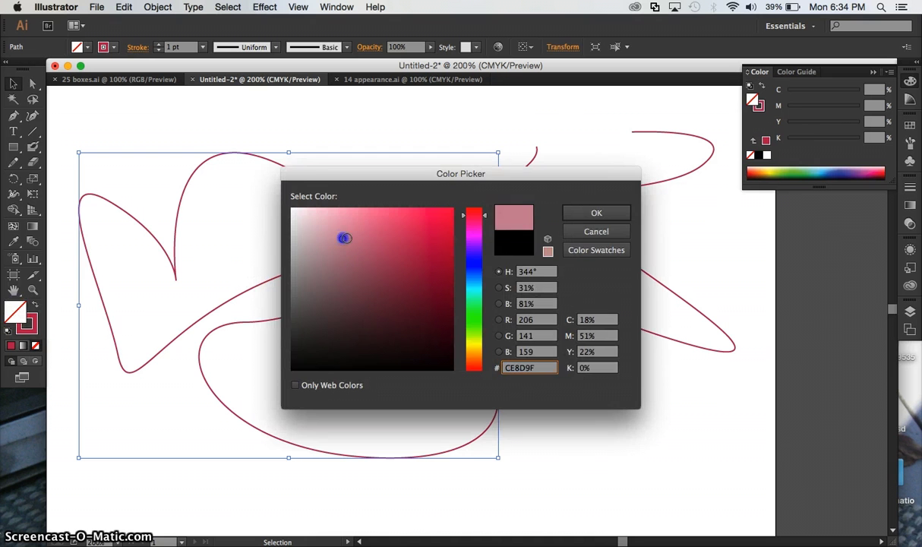
left_click(583, 213)
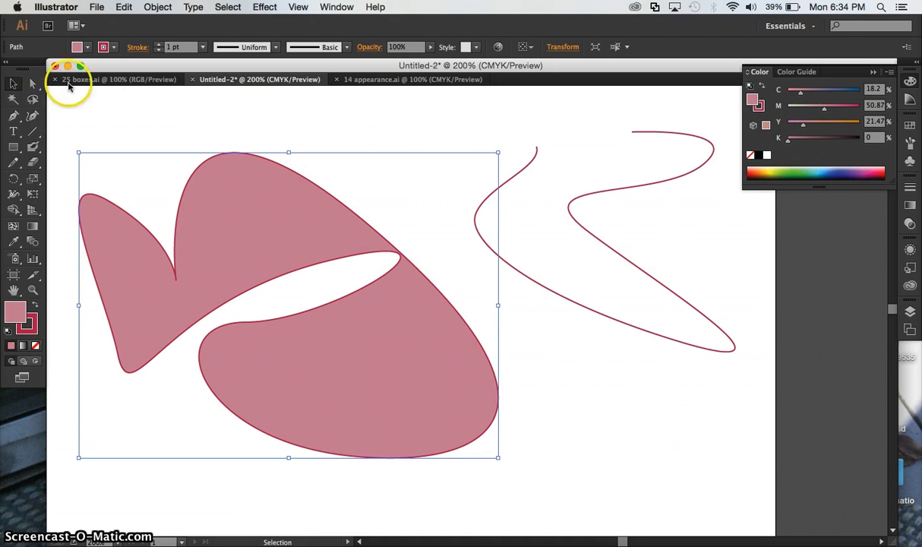
- Fill the open Pen path with a lighter pink of about C 16, M 45, Y 19, K 0
left_click(599, 242)
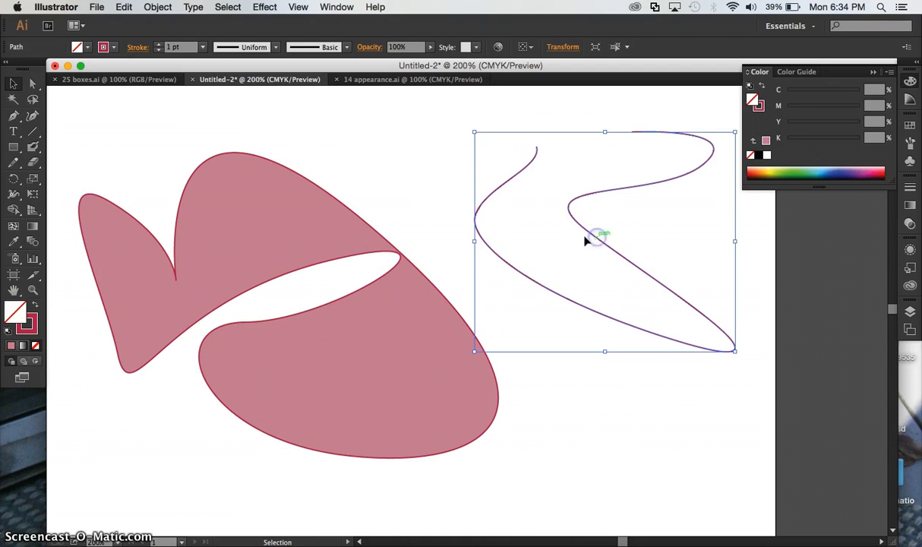
double_click(15, 313)
left_click_drag(315, 232, 336, 235)
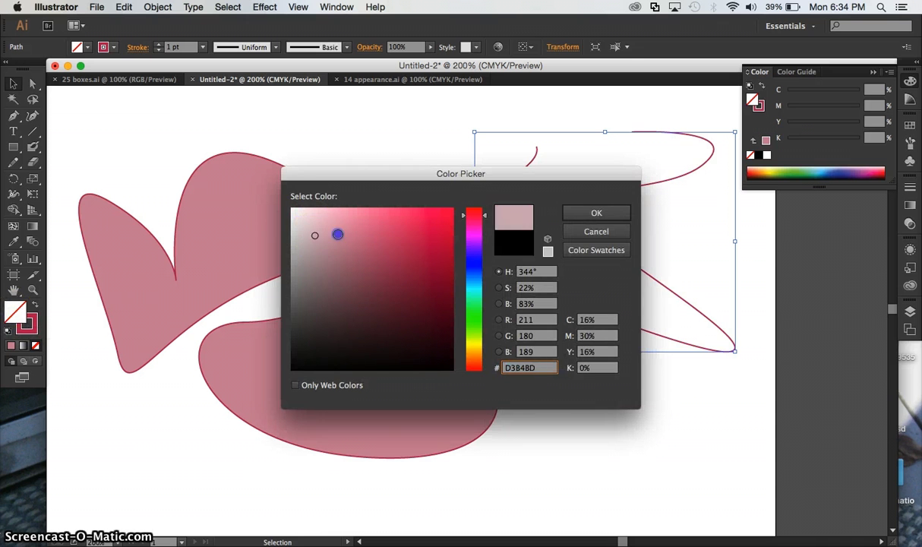
left_click(594, 213)
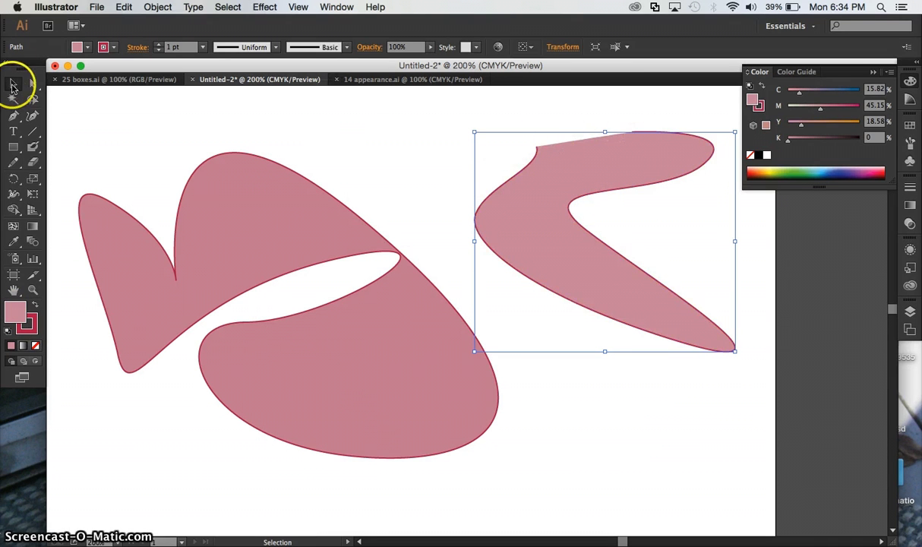
- Move the open path's end anchors to about X 3.92 in, Y -0.60 in and X 8.23 in, Y 1.67 in
left_click(32, 84)
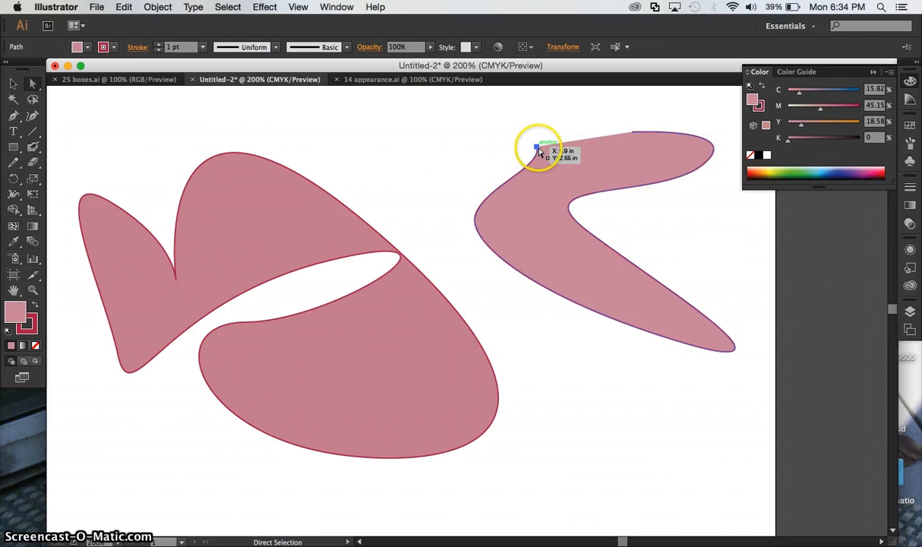
left_click_drag(539, 151, 354, 95)
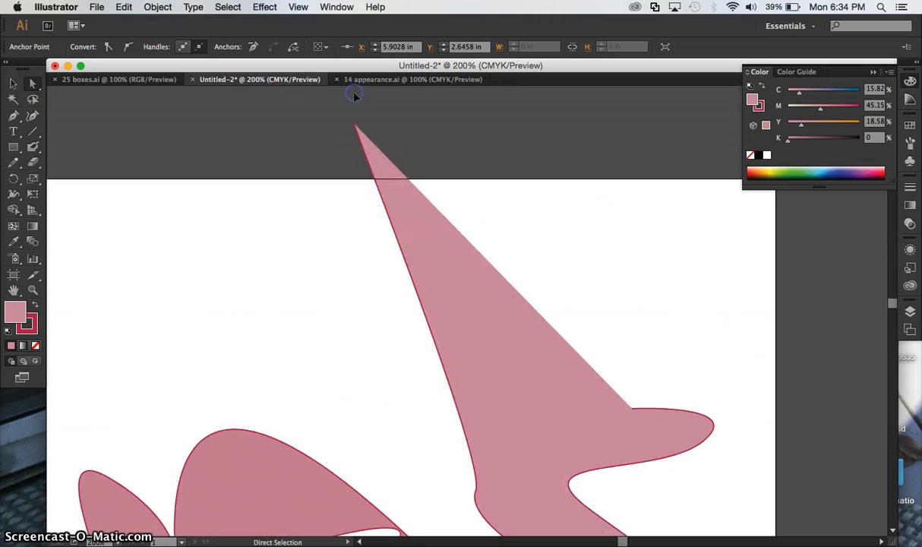
left_click(484, 302)
scroll(529, 330, "down", 2)
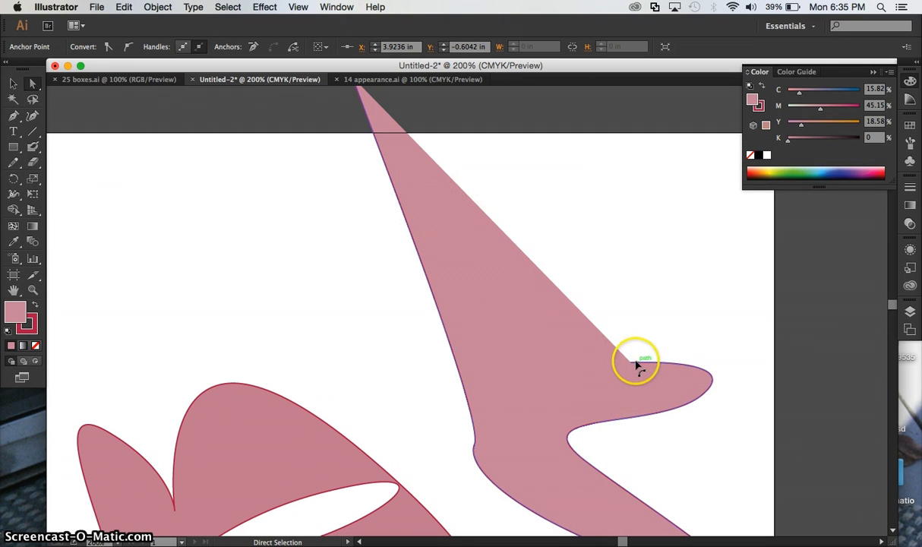
left_click_drag(634, 363, 750, 291)
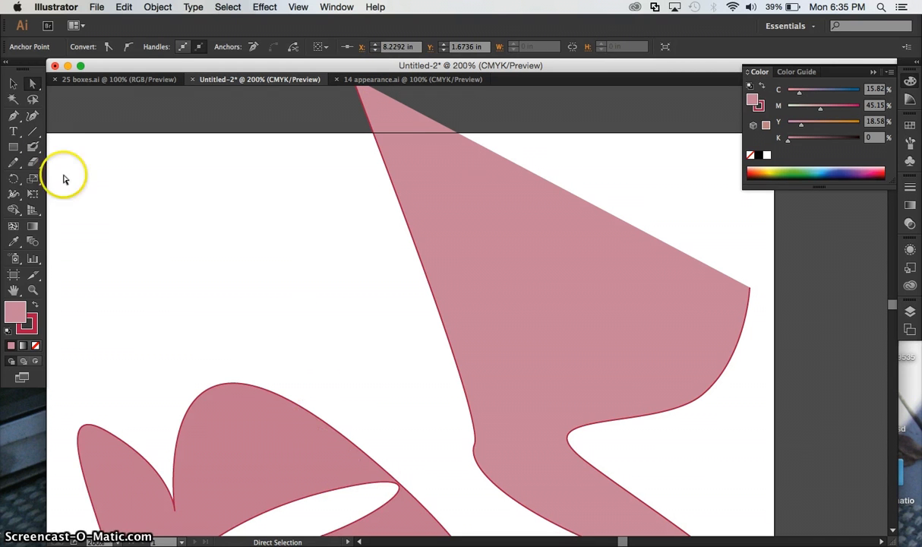
- Draw a small open, self-crossing curved path with the Pen tool above the closed shape
left_click(14, 116)
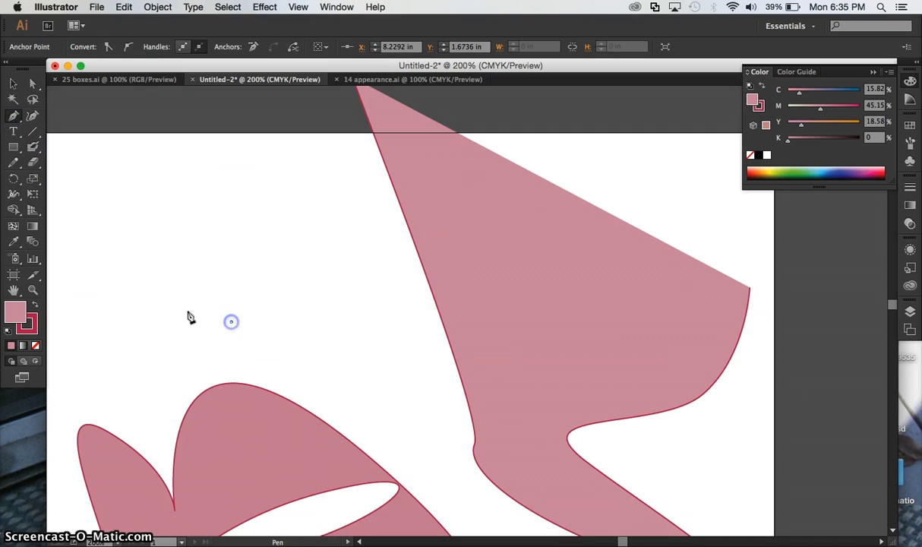
mouse_move(144, 280)
left_mouse_down()
mouse_move(175, 251)
mouse_move(212, 239)
left_mouse_up()
mouse_move(208, 276)
left_mouse_down()
mouse_move(152, 313)
mouse_move(157, 335)
mouse_move(247, 350)
mouse_move(267, 343)
left_mouse_up()
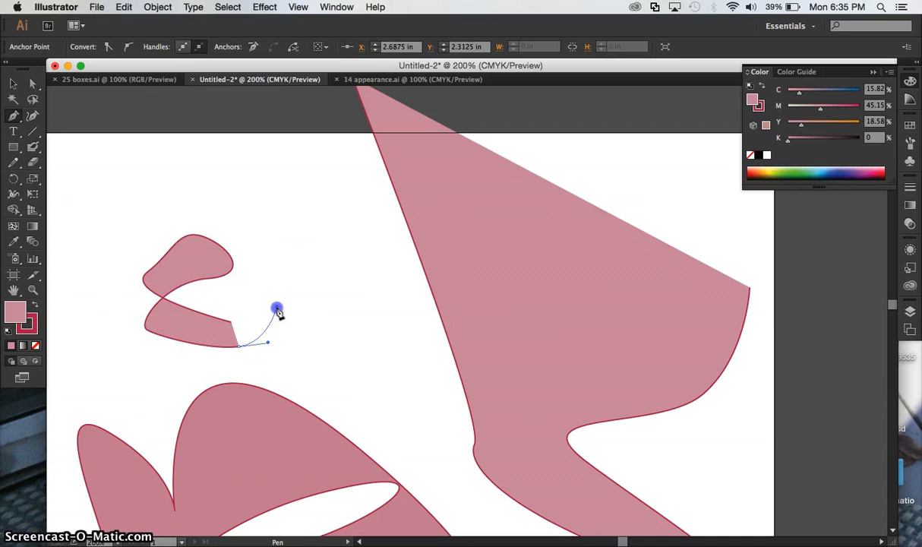
left_click_drag(278, 310, 272, 293)
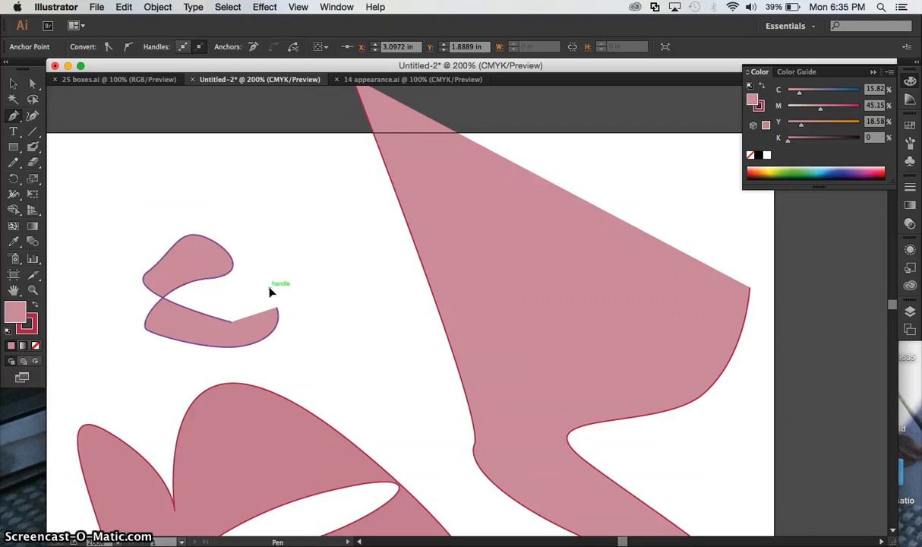
- Select all three Pen tool shapes and delete them from the artboard
left_click(13, 83)
left_click(210, 240)
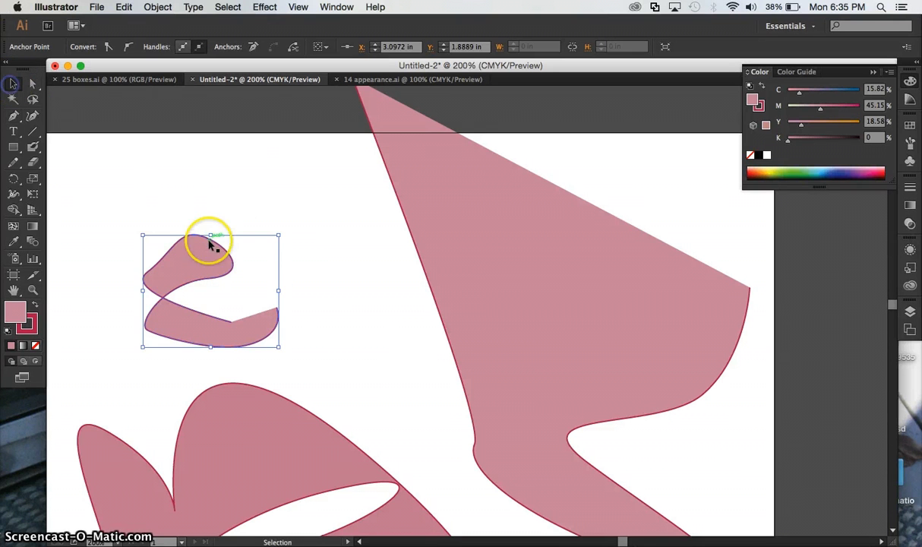
key("super+minus")
key("super+minus")
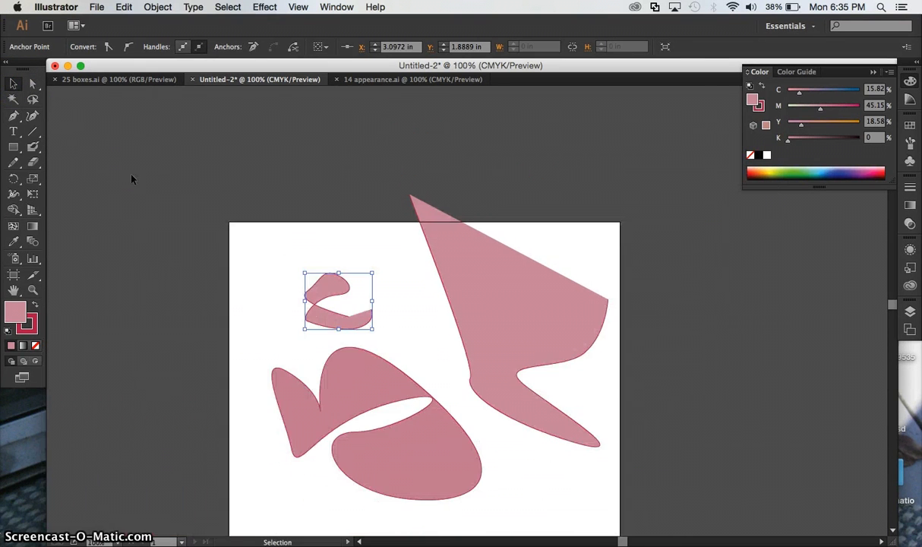
left_click_drag(116, 139, 614, 530)
key("Delete")
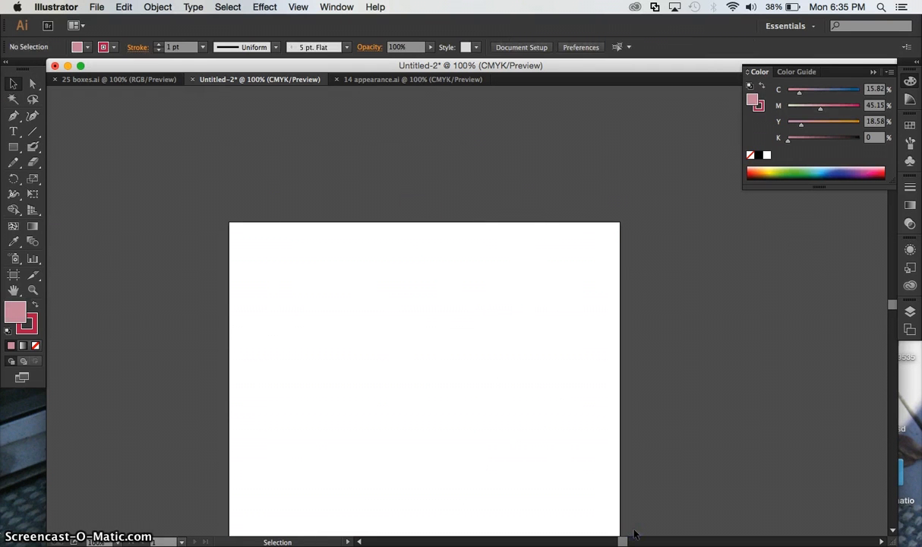
- Switch to the 14 appearance.ai document, restore the default white fill and black stroke, and activate the Pen tool
left_click(430, 79)
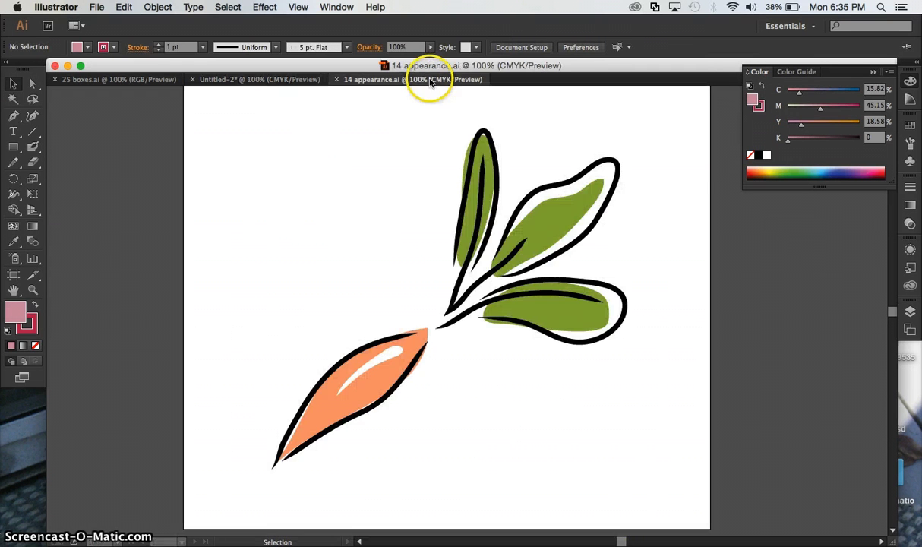
key("d")
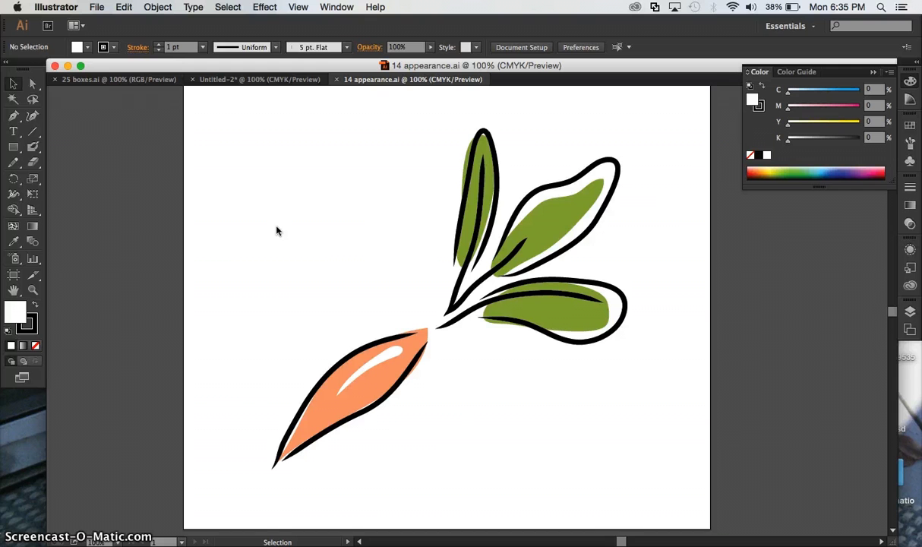
left_click(12, 118)
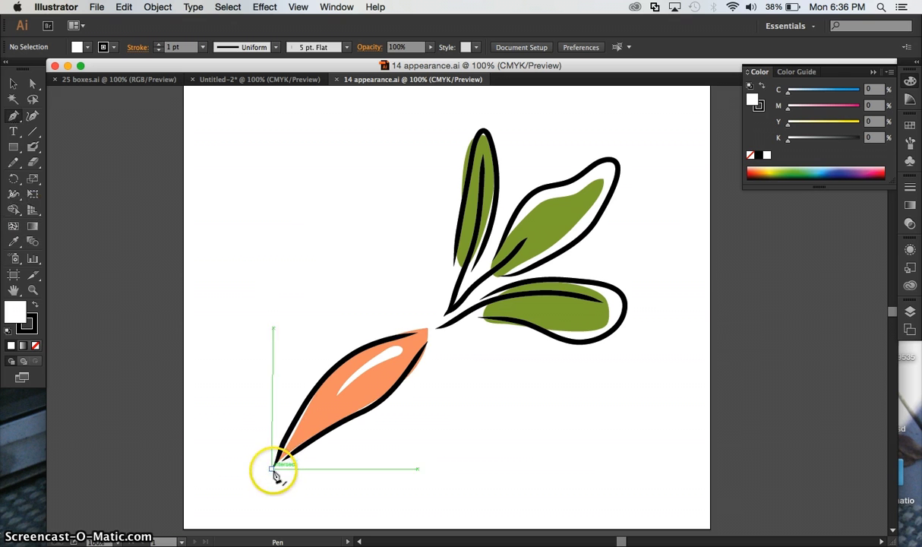
- Add a new layer above the vegetable artwork, lock Layer 1, and make Layer 2 the active layer
left_click(908, 310)
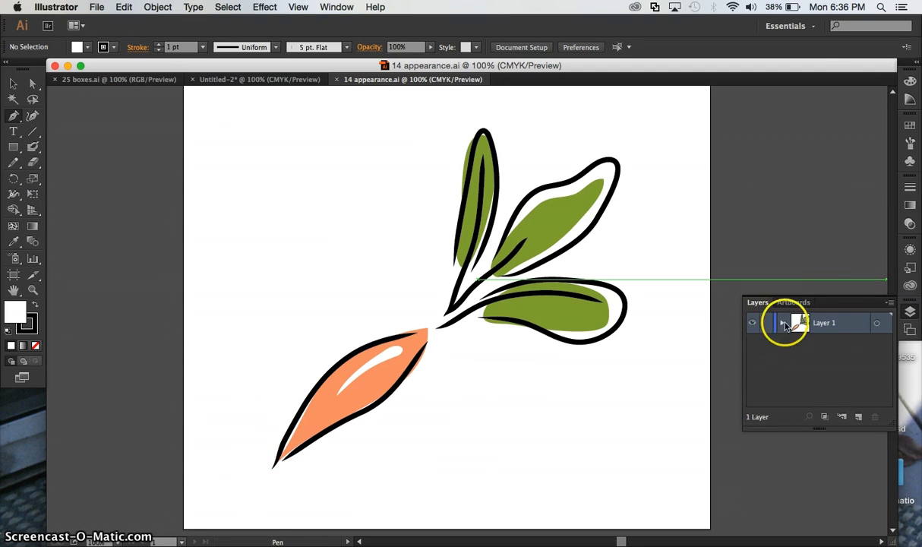
left_click(785, 323)
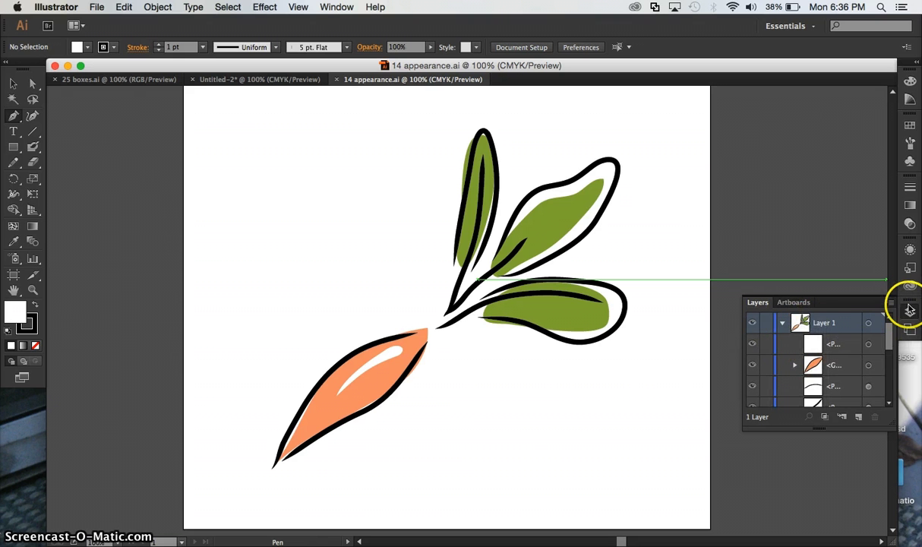
left_click(784, 323)
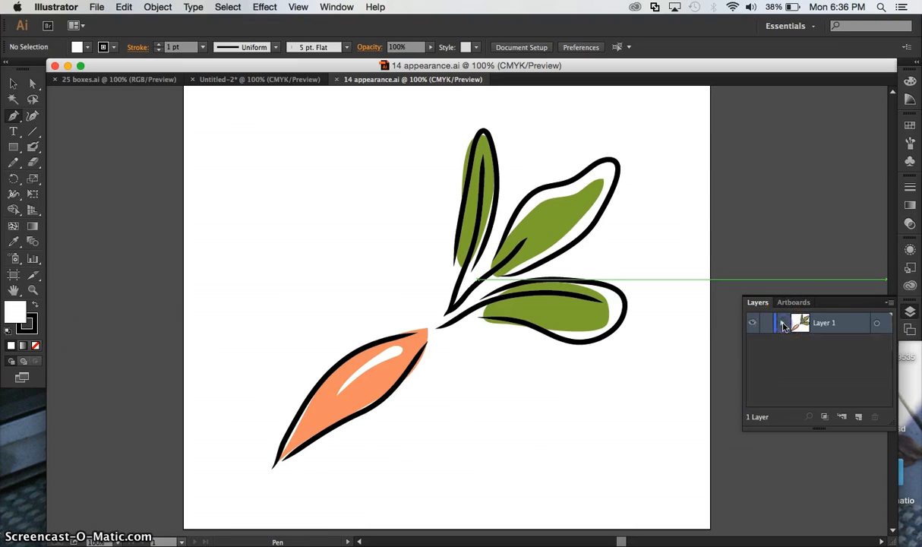
left_click(861, 418)
left_click(765, 344)
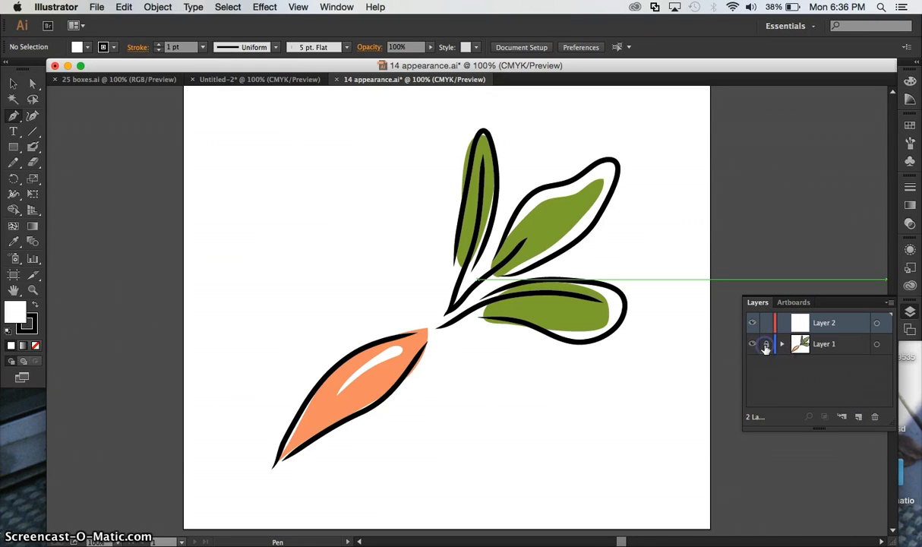
left_click(799, 323)
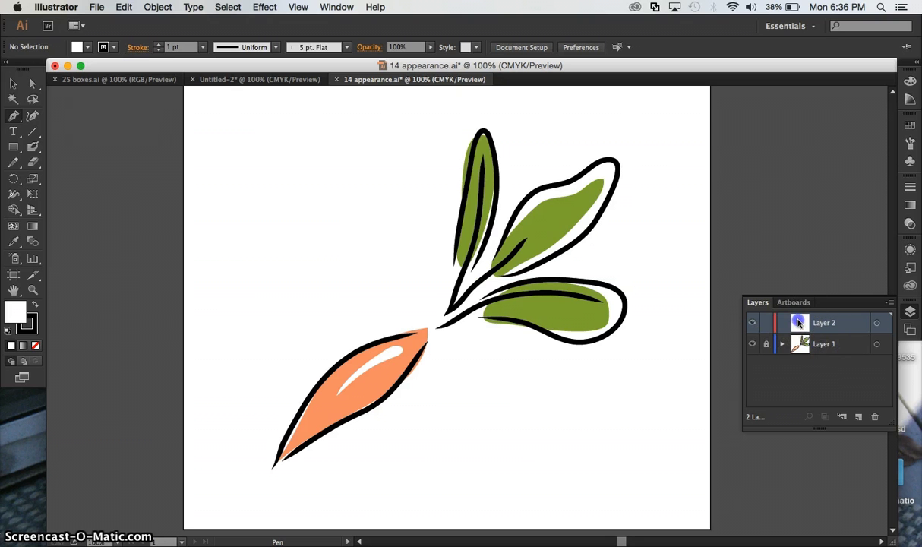
left_click(766, 344)
left_click(783, 346)
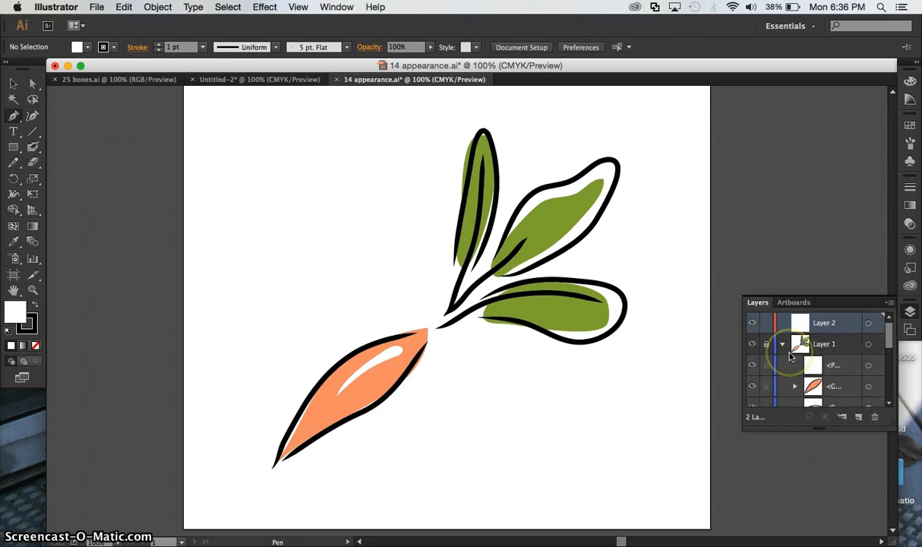
left_click(766, 344)
left_click(783, 346)
left_click(822, 325)
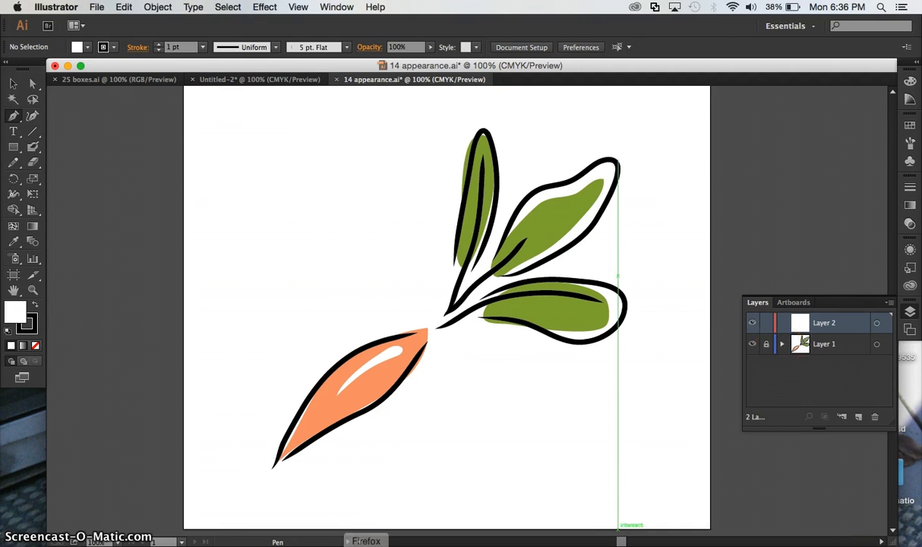
- Try tracing the carrot from its pointed tip with many short Pen segments and a long curve, and undo these segments
left_click_drag(272, 468, 418, 340)
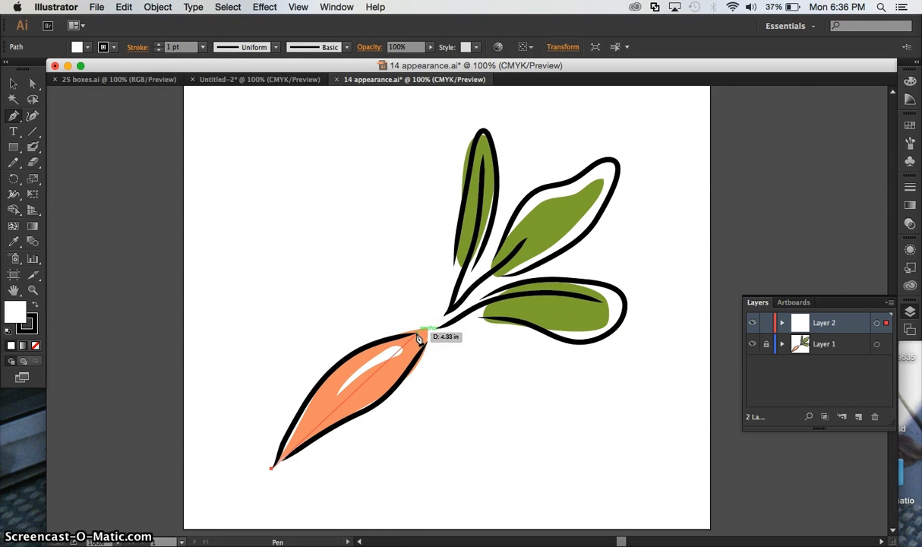
left_click_drag(419, 340, 274, 442)
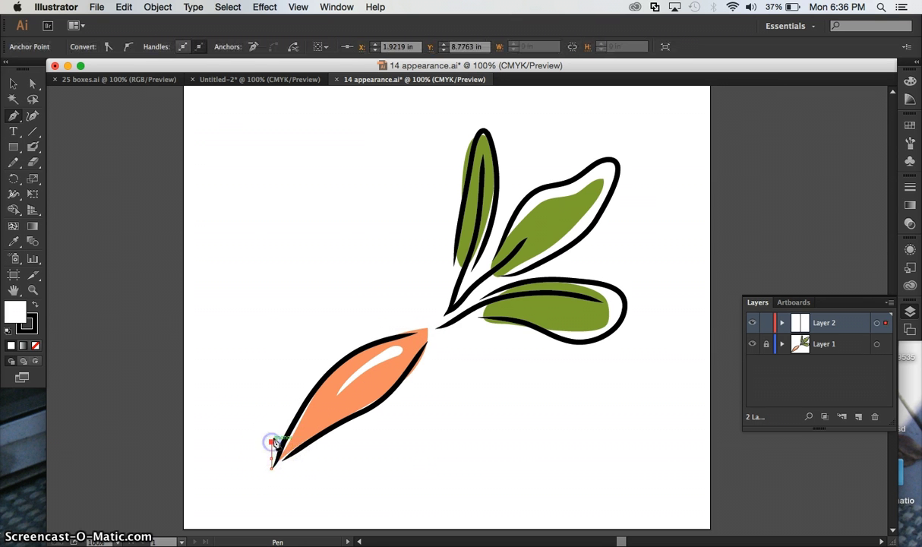
left_click(293, 387)
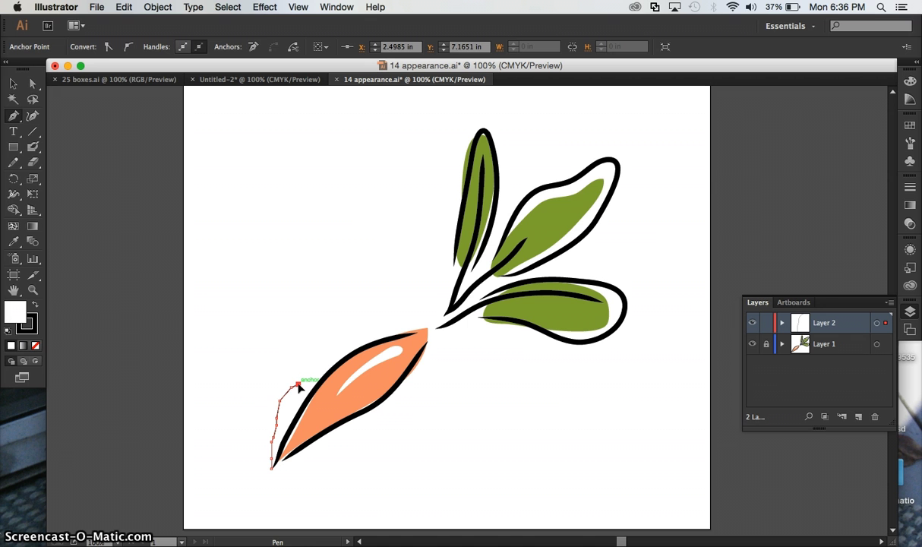
key("super+z")
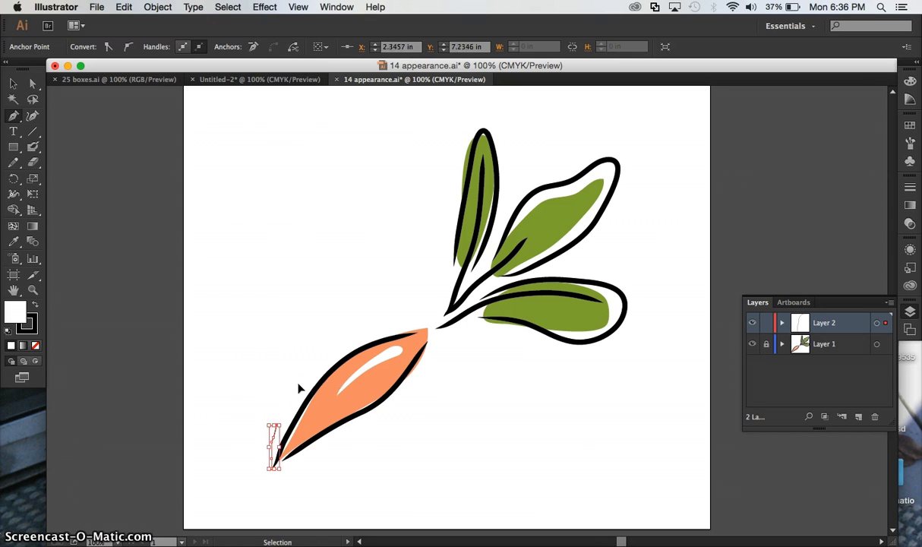
key("super+z")
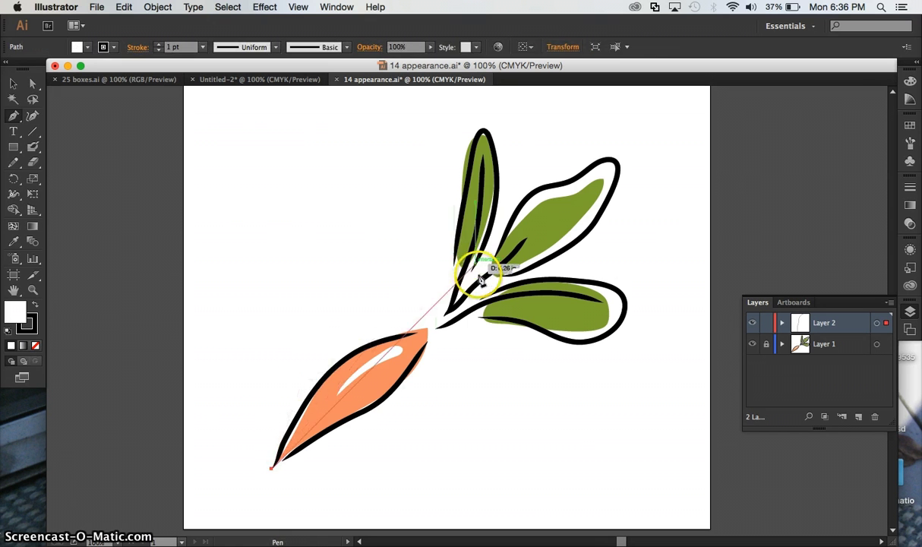
left_click_drag(494, 259, 628, 303)
key("super+z")
- Trace the start of the carrot's upper edge with a curved Pen segment from the pointed tip to about X 3.02 in, Y 7.08 in
scroll(628, 302, "down", 3)
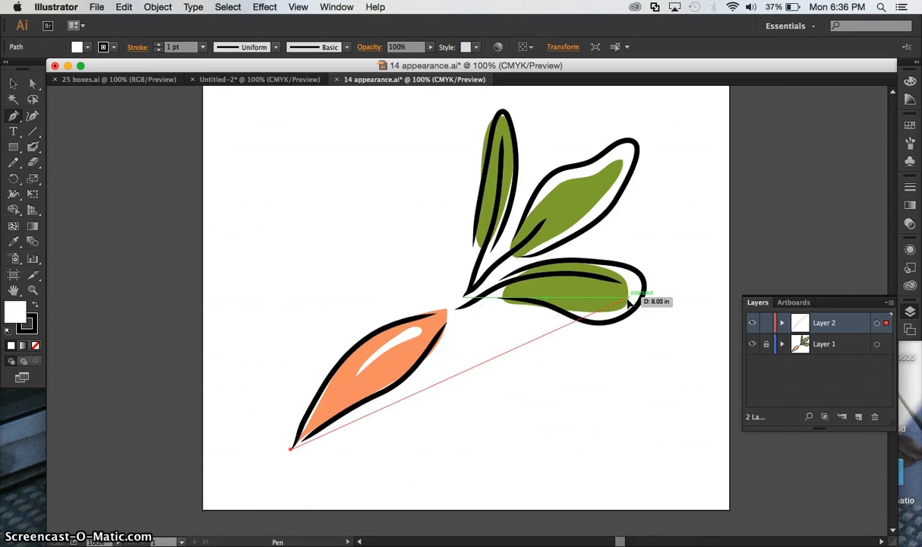
left_click_drag(291, 449, 343, 365)
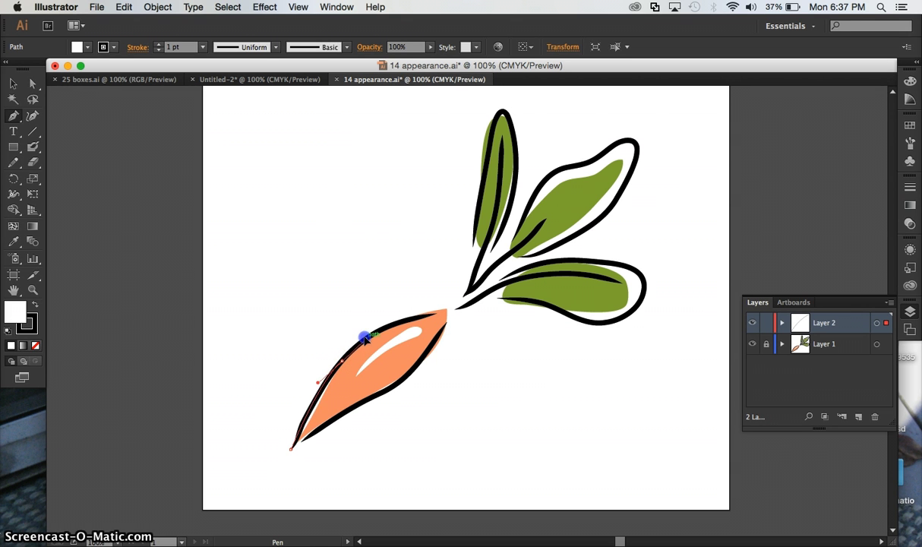
left_click(365, 336)
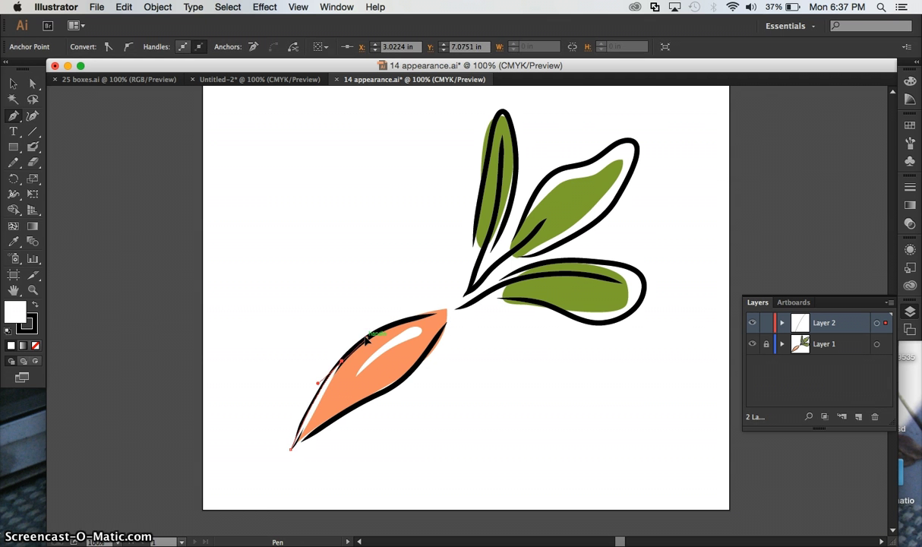
left_click(359, 359, "super")
key("super+equal")
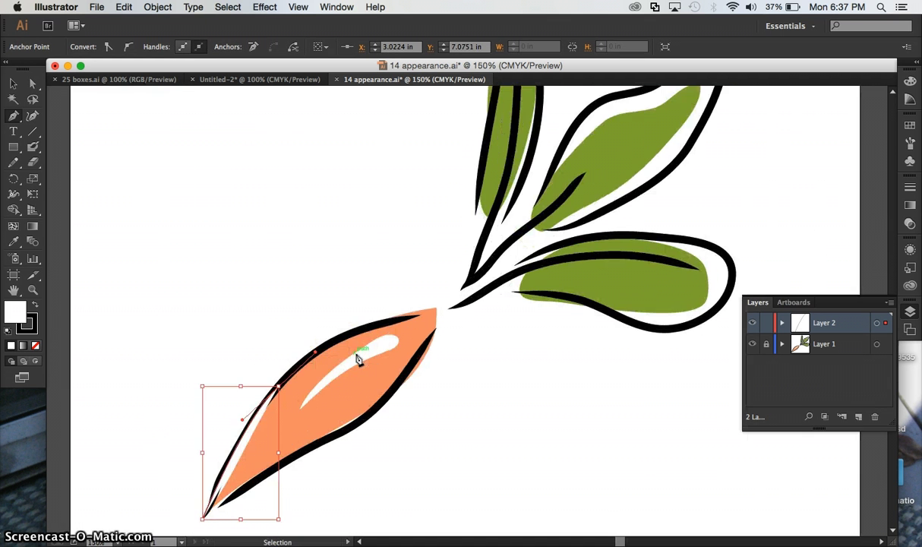
key("super+equal")
key("super+equal")
left_click_drag(355, 360, 545, 136)
left_click_drag(336, 196, 411, 128)
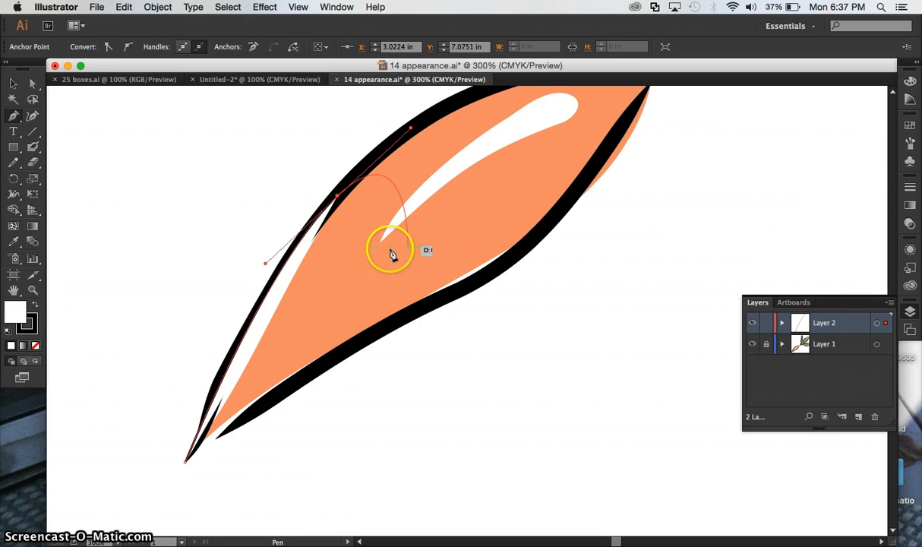
key("space")
left_click_drag(389, 210, 321, 290)
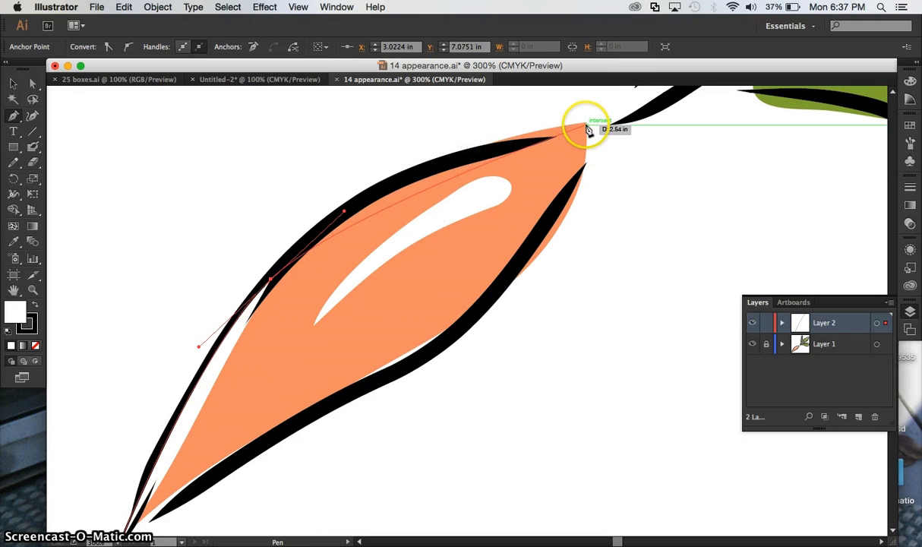
- Continue the curve to the carrot's stem-end corner at about X 5.30 in, Y 5.94 in, and shorten its outgoing handle to make a corner
left_click_drag(587, 123, 782, 247)
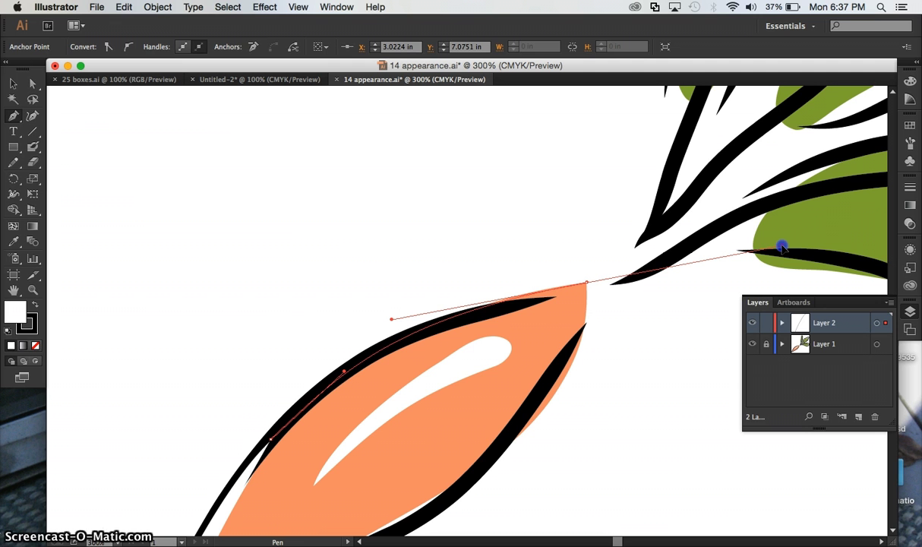
left_click_drag(783, 247, 782, 247)
left_click_drag(636, 391, 681, 246)
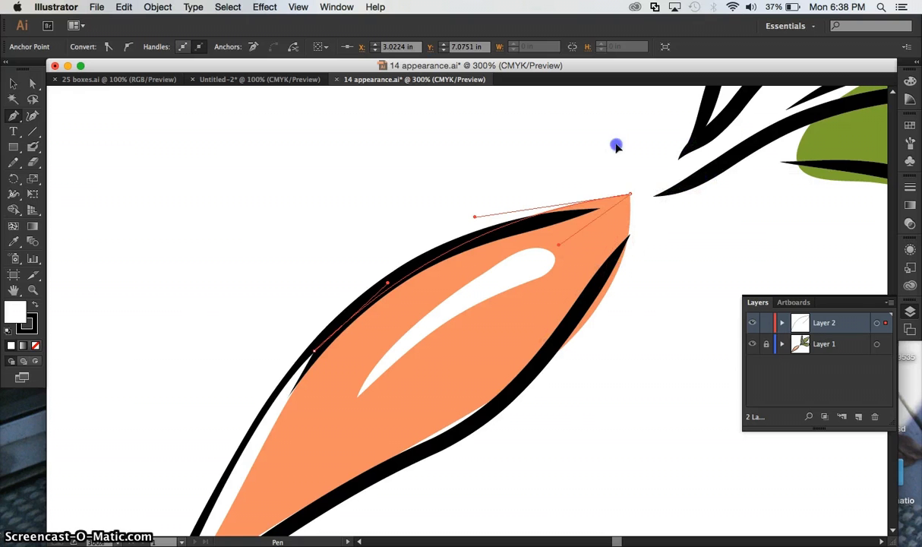
left_click_drag(616, 146, 636, 168)
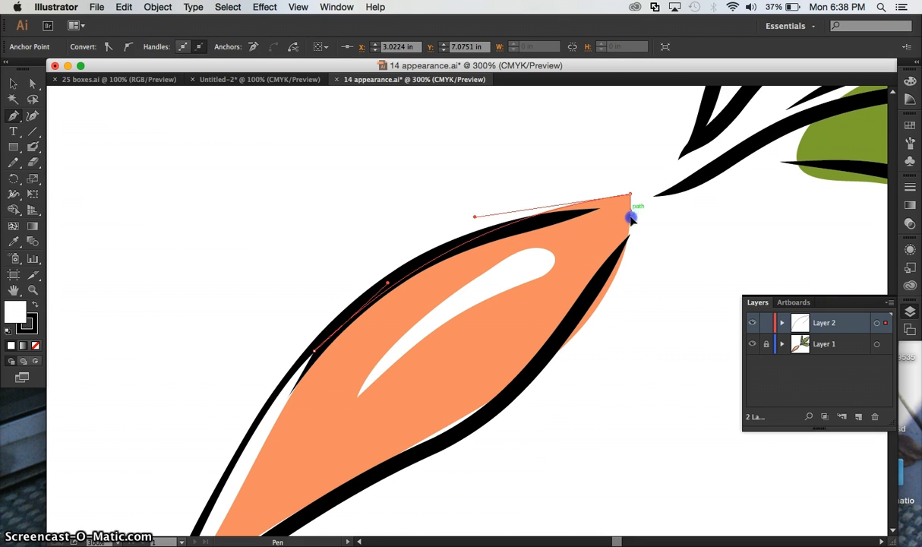
left_click_drag(631, 219, 608, 354)
left_click(631, 204)
- Trace the carrot's lower edge through a smooth anchor at about X 4.18 in, Y 7.59 in, and close the path at the pointed tip
scroll(642, 205, "down", 2)
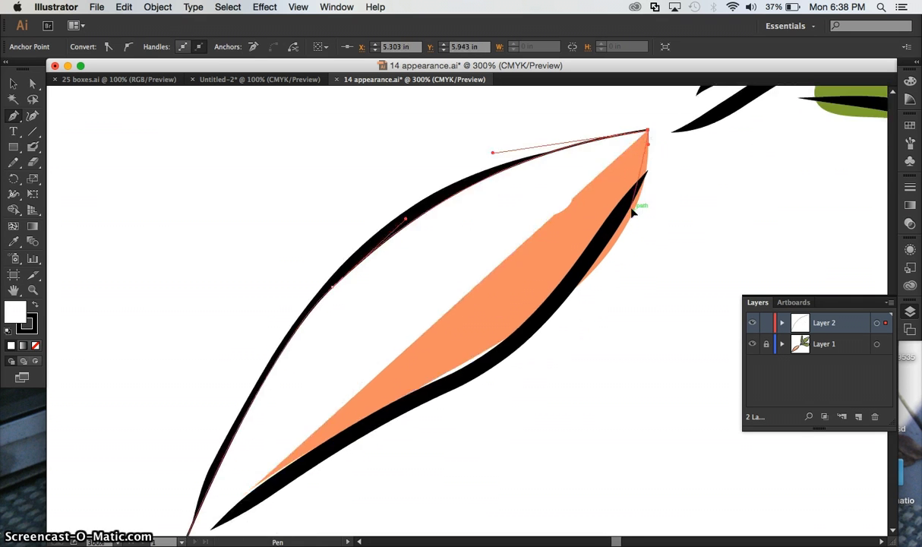
left_click_drag(513, 342, 308, 486)
scroll(308, 487, "down", 3)
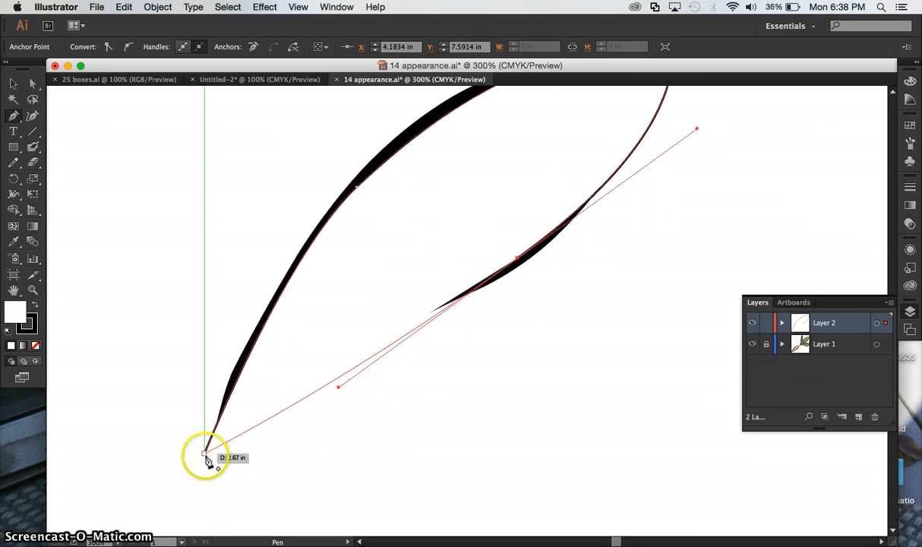
left_click_drag(206, 457, 161, 270)
scroll(161, 270, "down", 2)
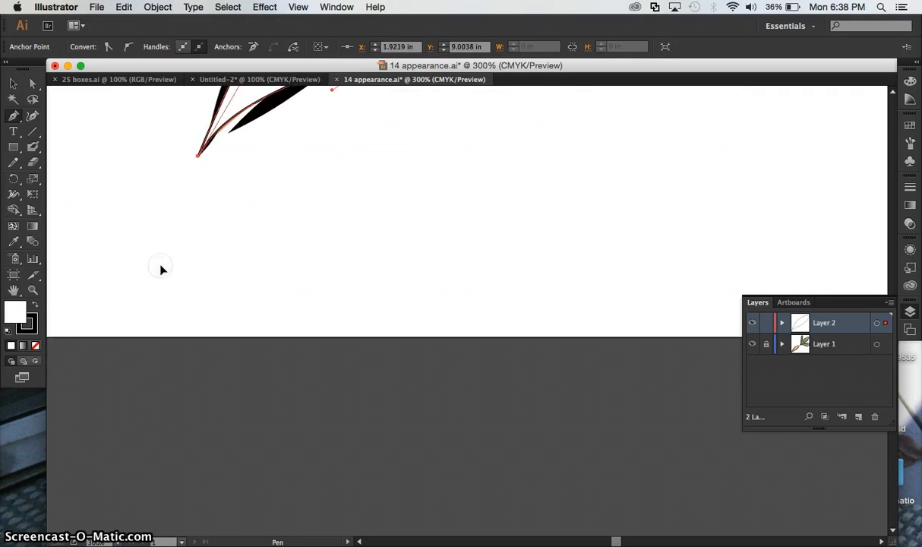
scroll(161, 270, "up", 10)
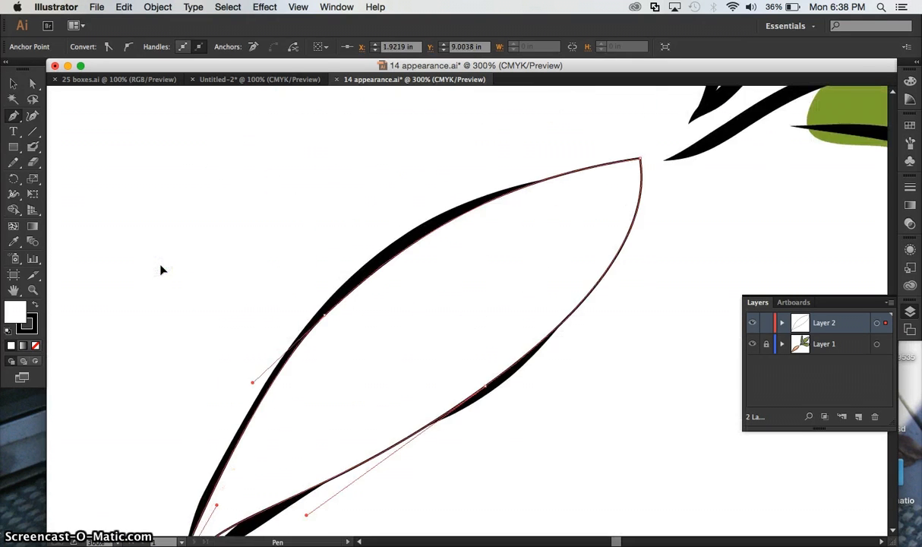
scroll(161, 269, "down", 1)
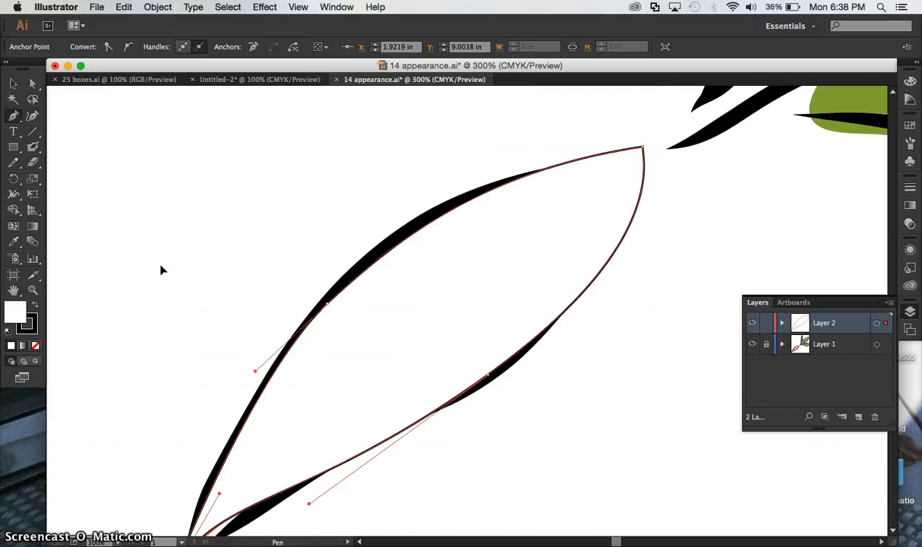
key("super+minus")
key("super+minus")
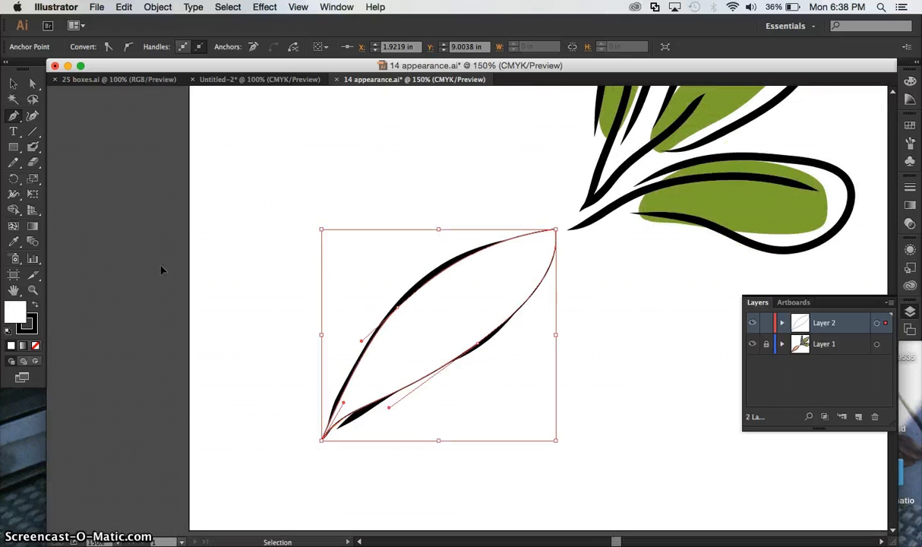
- Draw an open wave-shaped Pen path below the leaves from about X 6.70 in, Y 9.05 in to X 8.48 in, Y 8.94 in
left_click(309, 262)
scroll(308, 262, "right", 5)
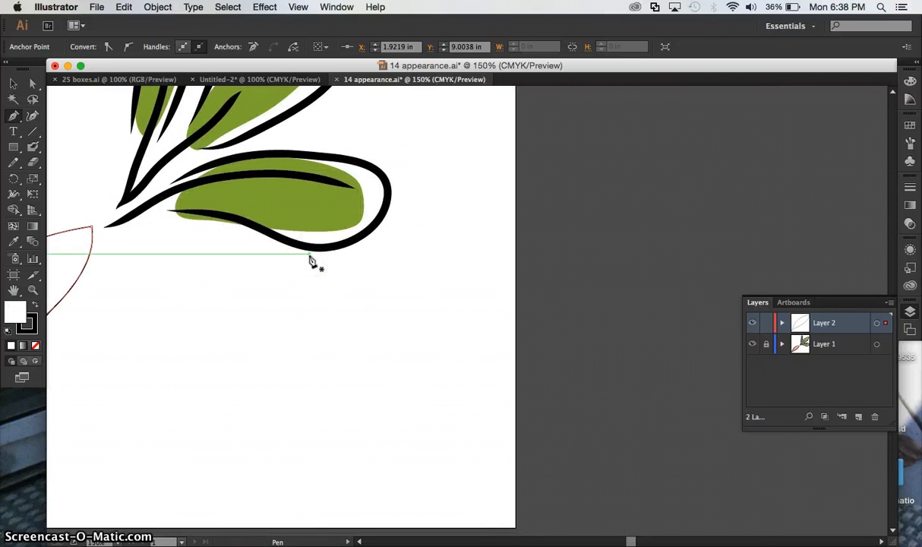
scroll(309, 261, "down", 3)
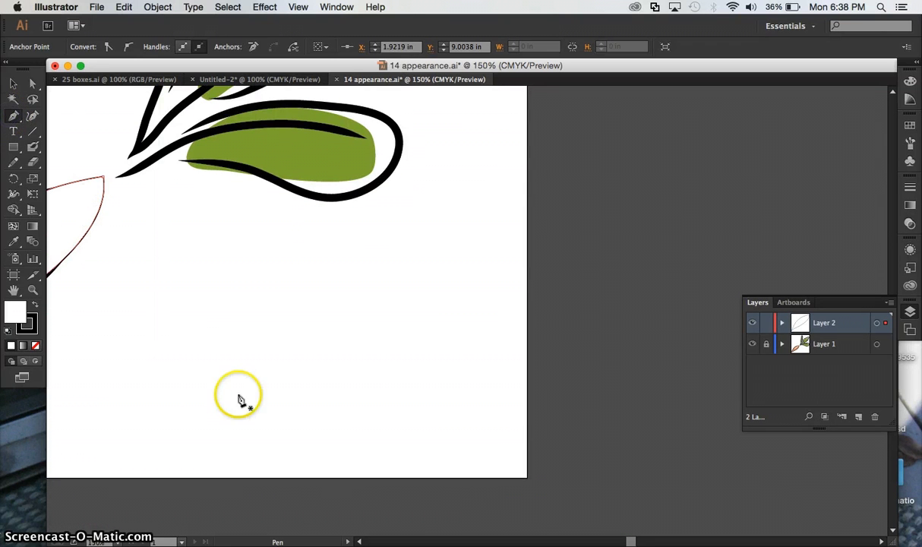
left_click(199, 392)
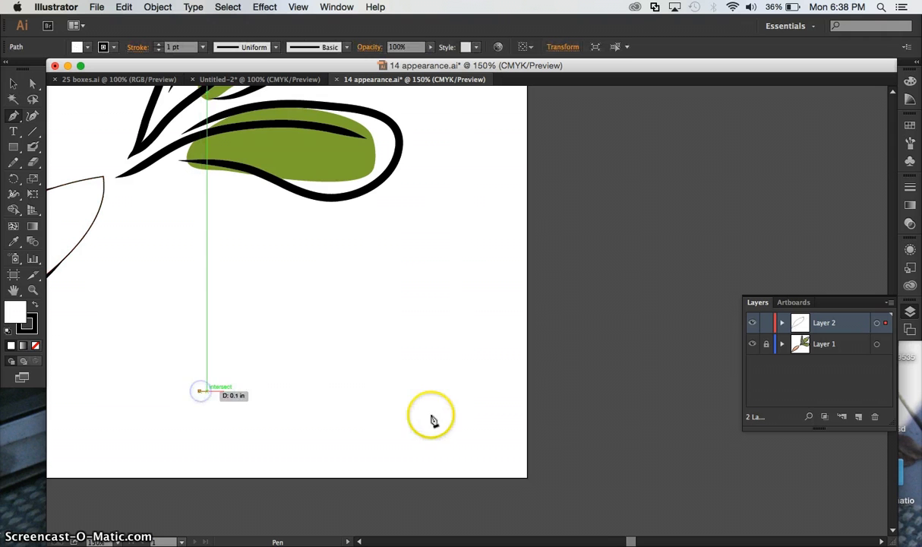
left_click_drag(266, 392, 298, 486)
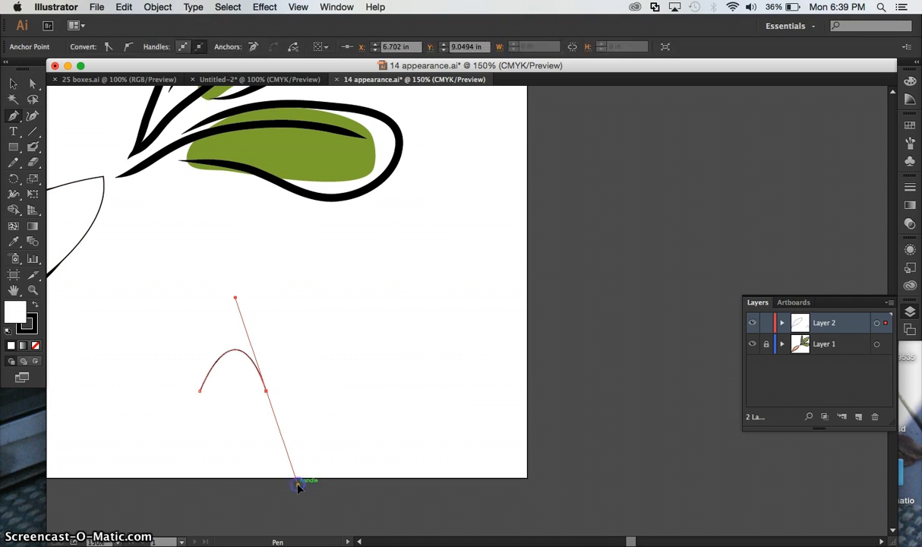
left_click(323, 383)
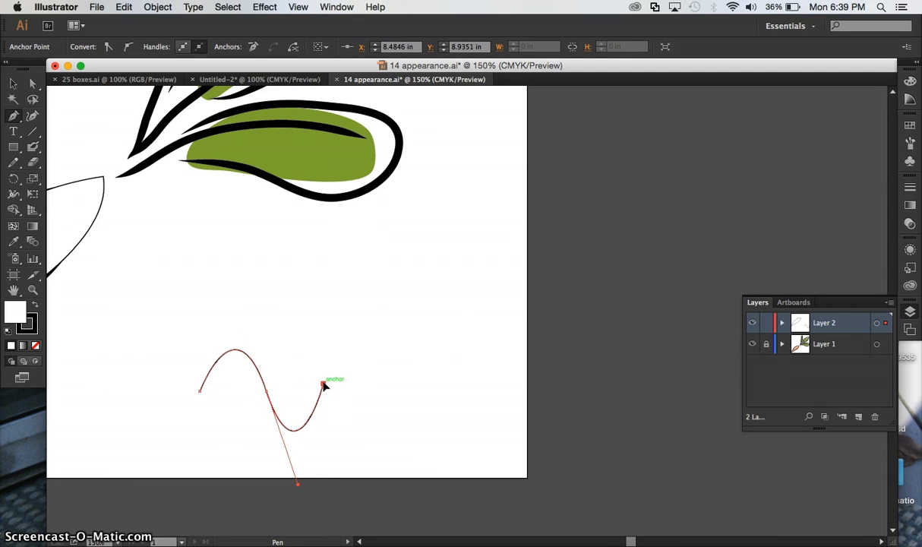
- Draw an open M-shaped Pen path beside the wave, with a sharp corner between its two arches, ending at about X 10.80 in, Y 8.94 in
left_click(13, 84)
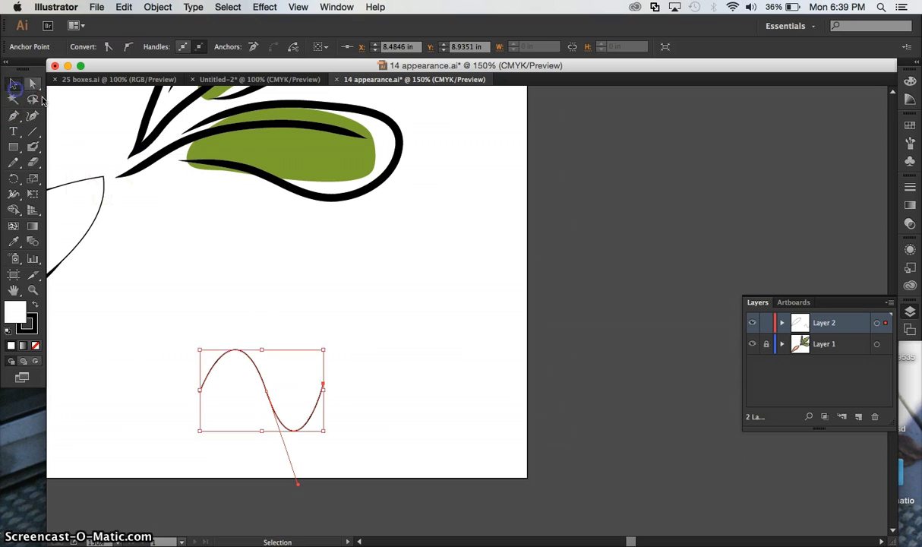
left_click(207, 245)
left_click(13, 116)
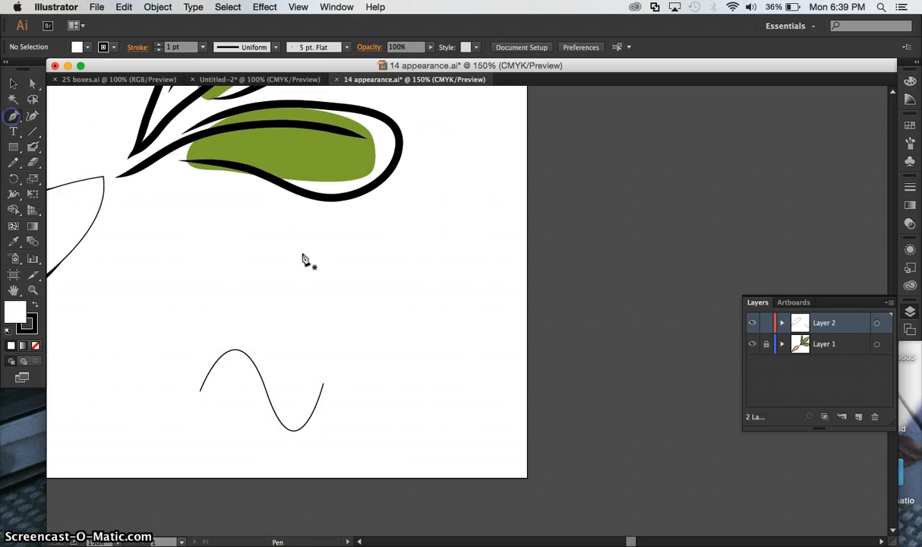
left_click(367, 390)
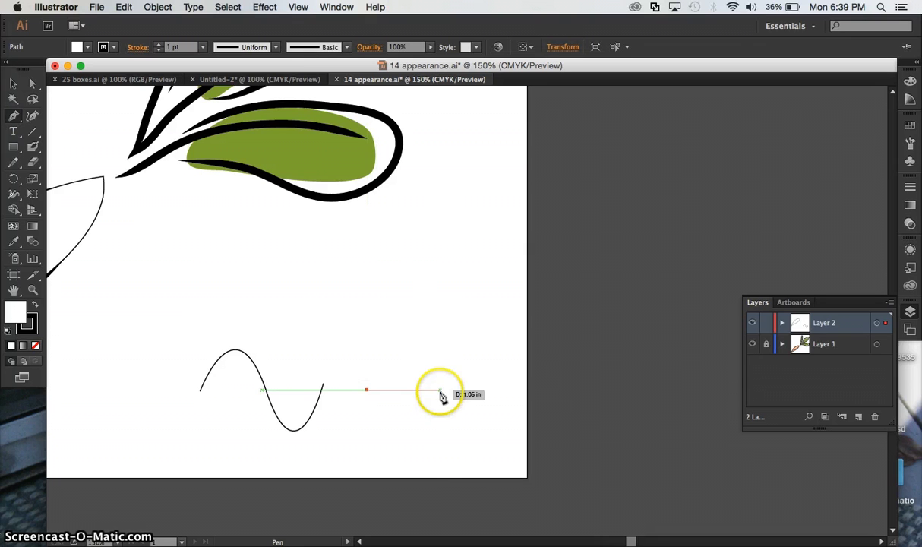
left_click(440, 392)
left_click_drag(440, 392, 509, 476)
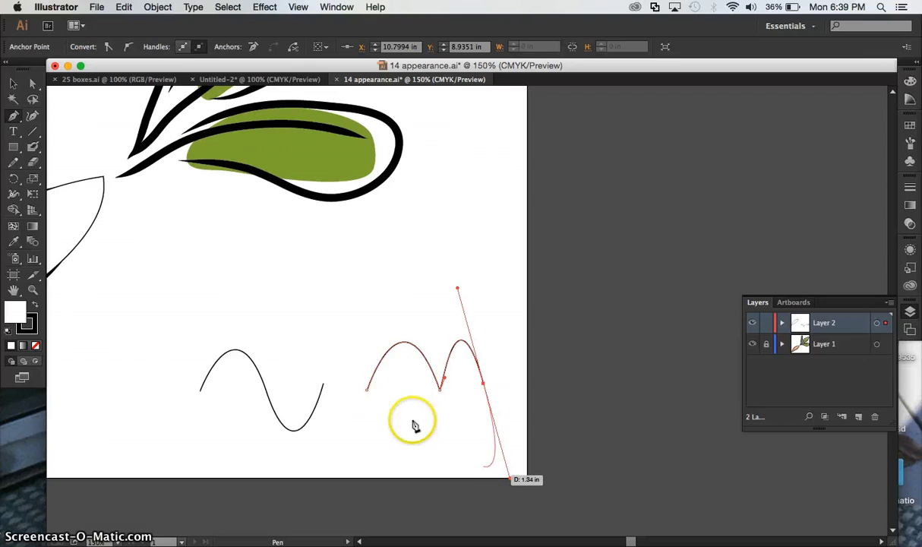
left_click_drag(412, 426, 119, 140)
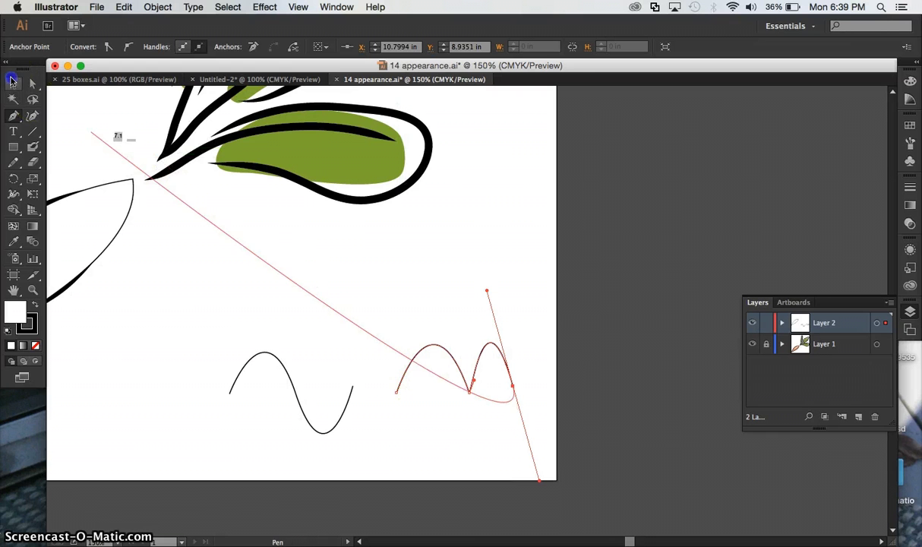
key("v")
- Add a line of point text reading "alkdfja;oingeilajrlj" below the lowest leaf with the Type tool
scroll(330, 239, "left", 5)
scroll(331, 243, "up", 2)
scroll(331, 243, "left", 1)
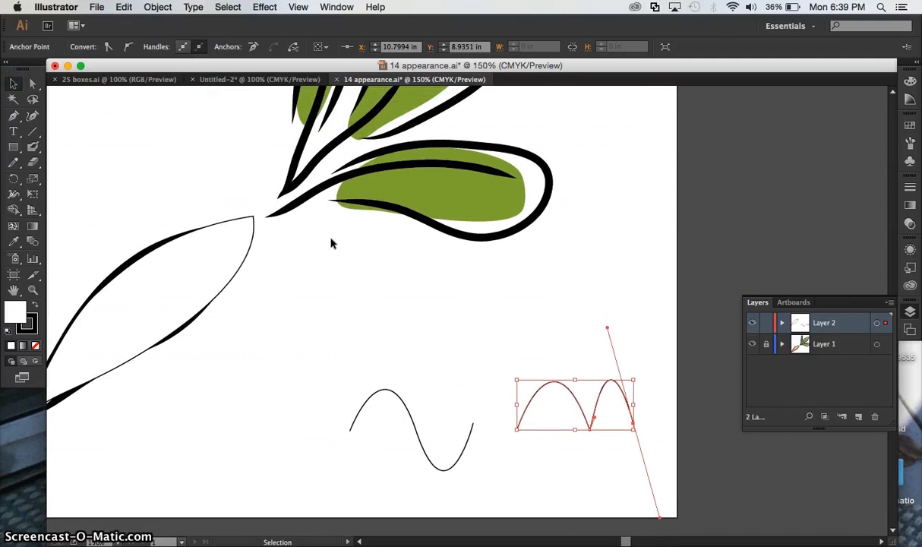
left_click(13, 132)
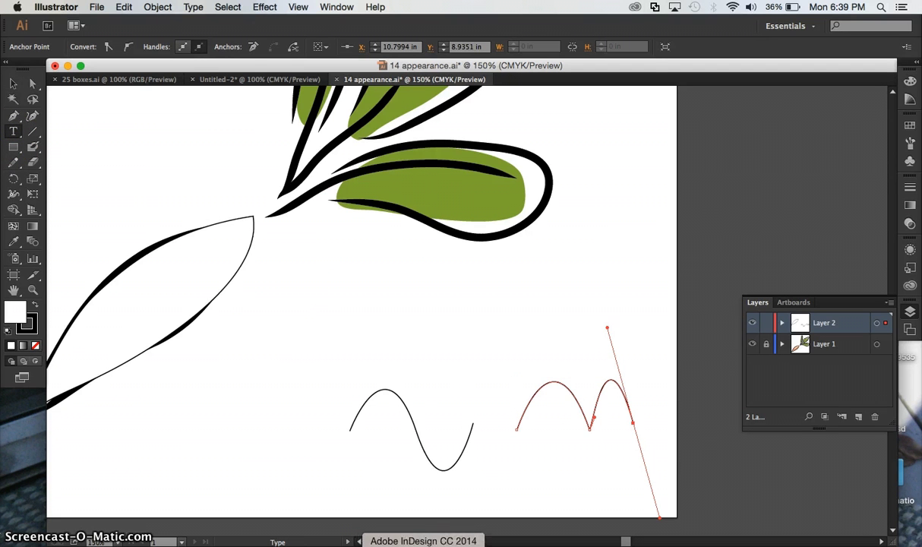
left_click(315, 285)
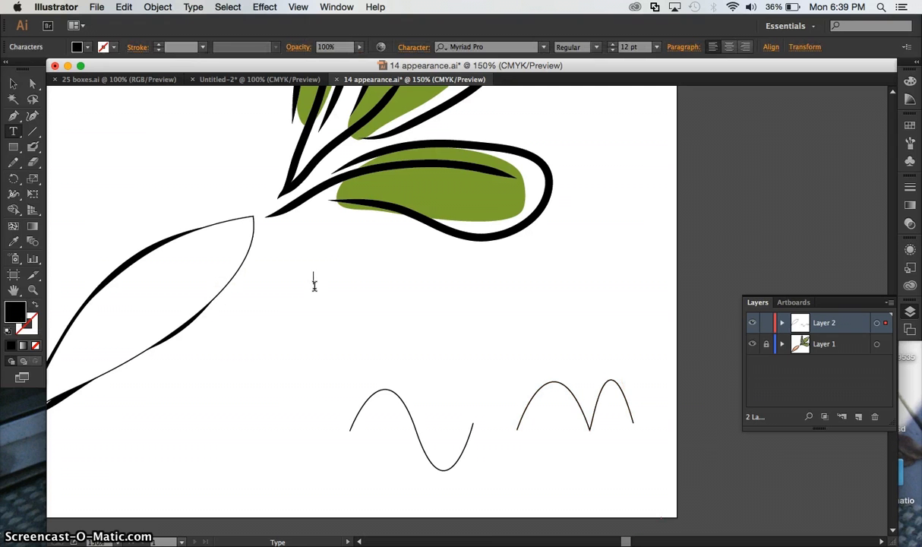
type("alkdfja;oingeilaj")
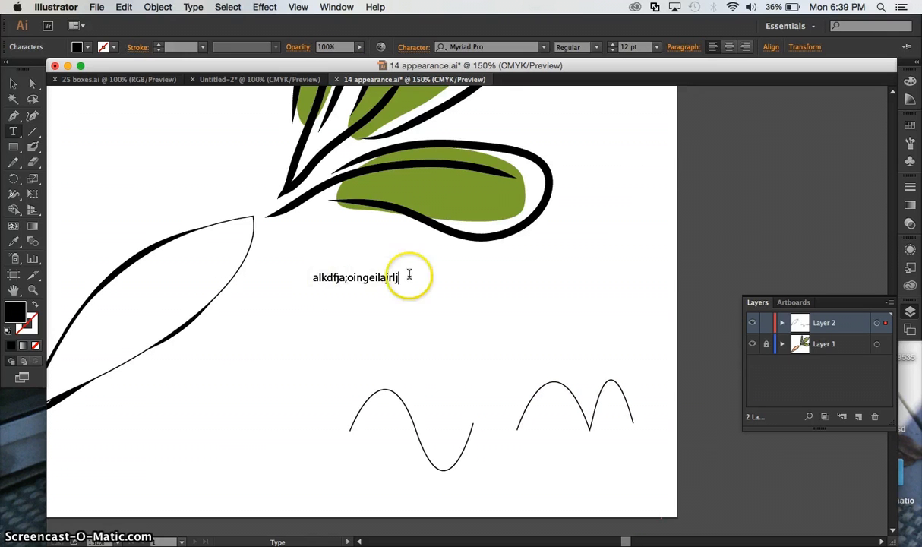
- Select the whole sample text and show its font settings in the Character panel, and close the panel
left_click_drag(410, 277, 280, 282)
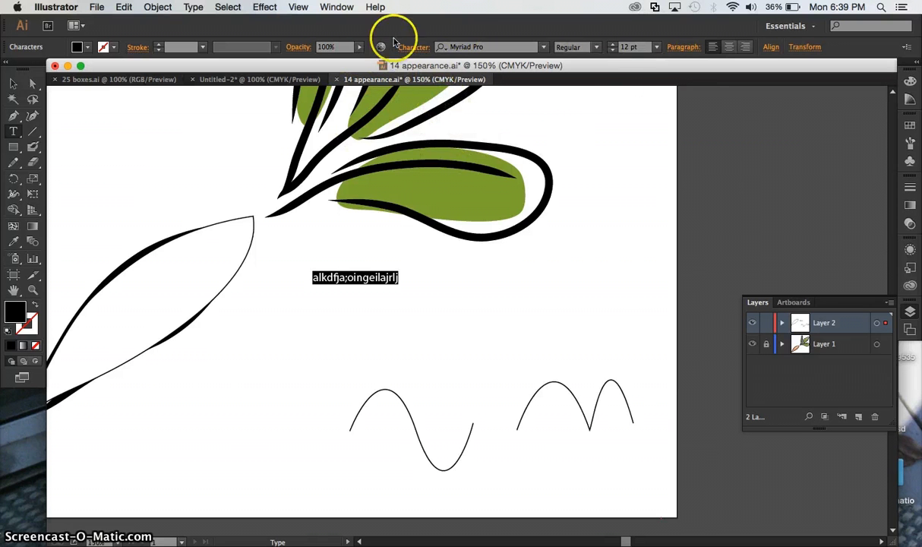
left_click(333, 8)
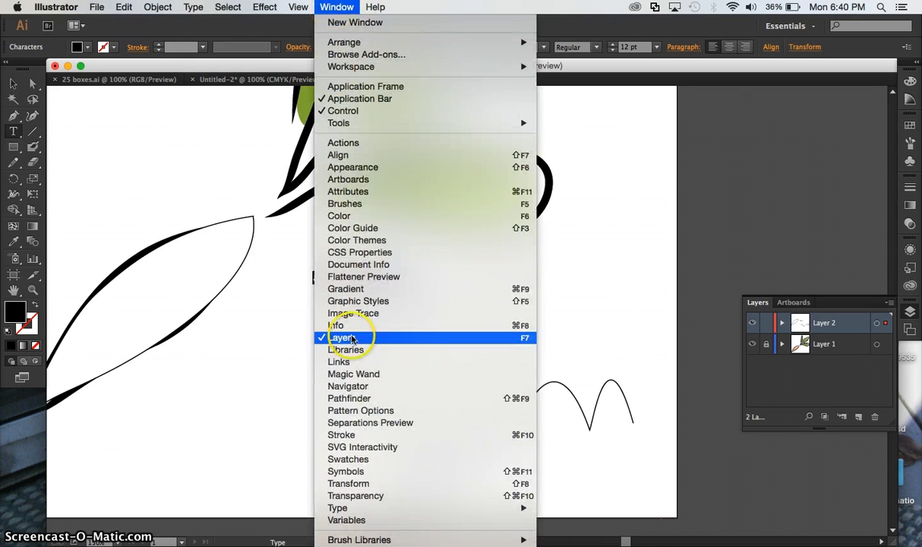
mouse_move(356, 508)
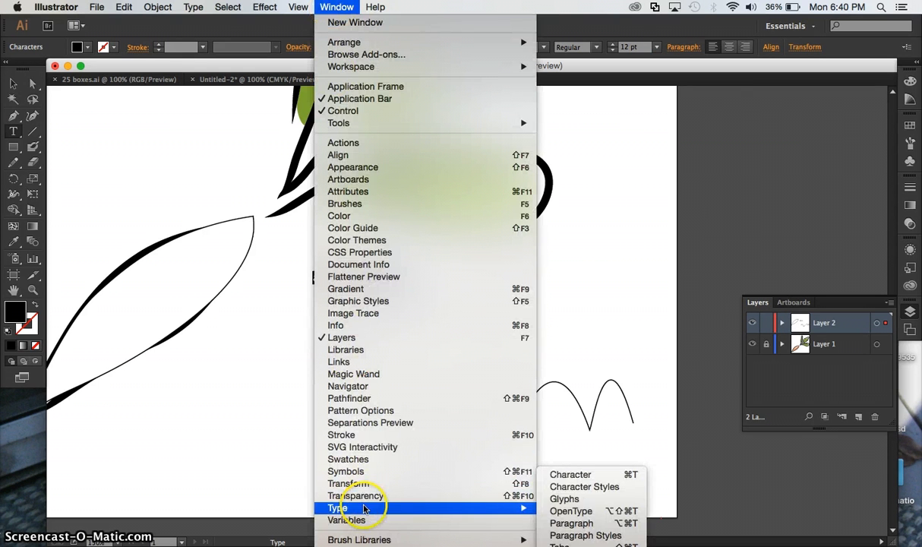
left_click(577, 474)
left_click(563, 456)
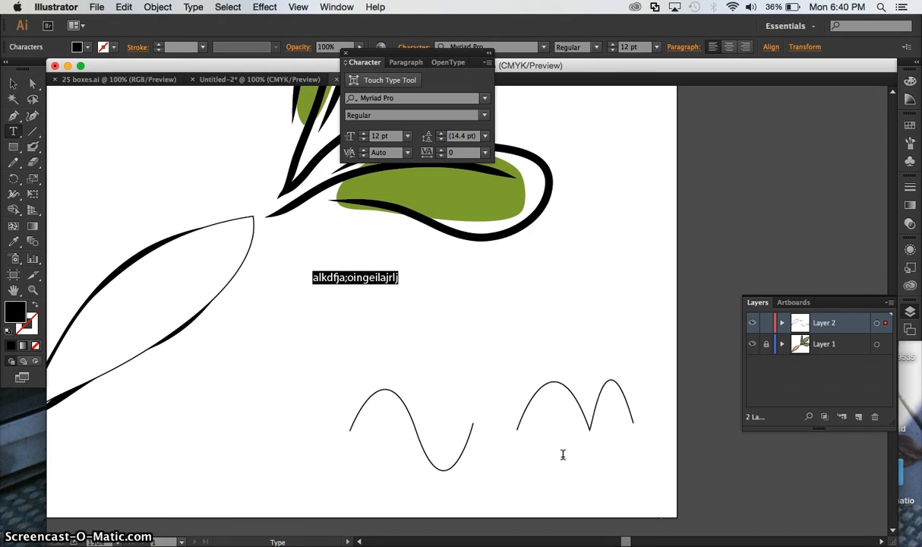
left_click(475, 267)
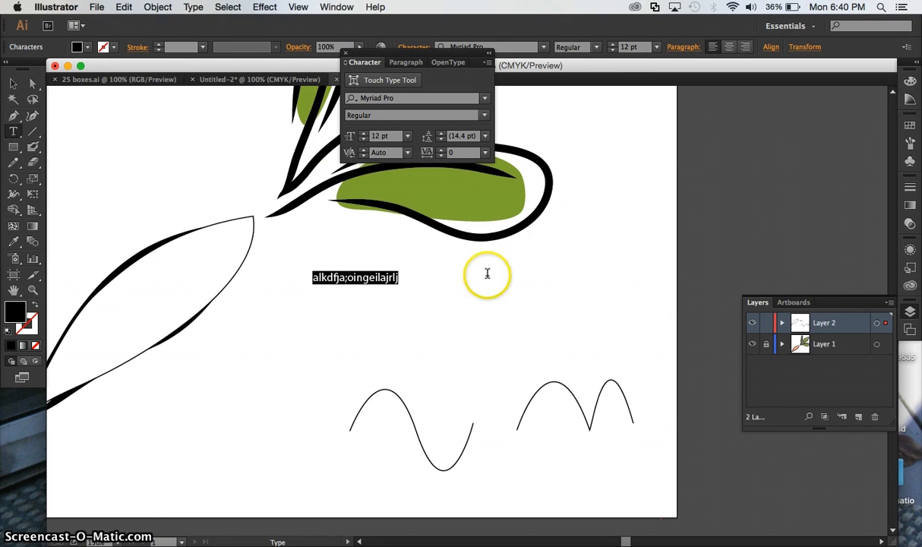
left_click(342, 47)
left_click(249, 295)
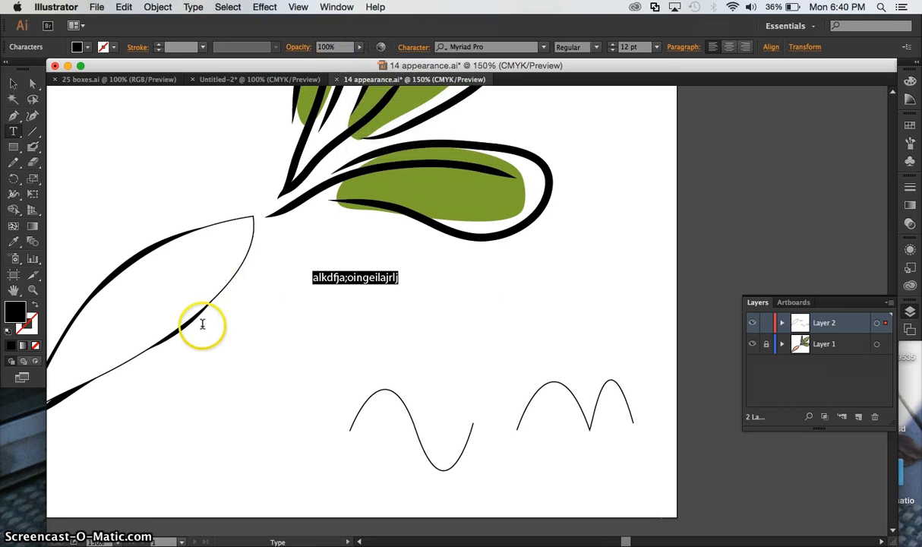
- Draw a wavy freehand line with the Pencil tool in the empty area above the carrot tracing
scroll(199, 324, "left", 3)
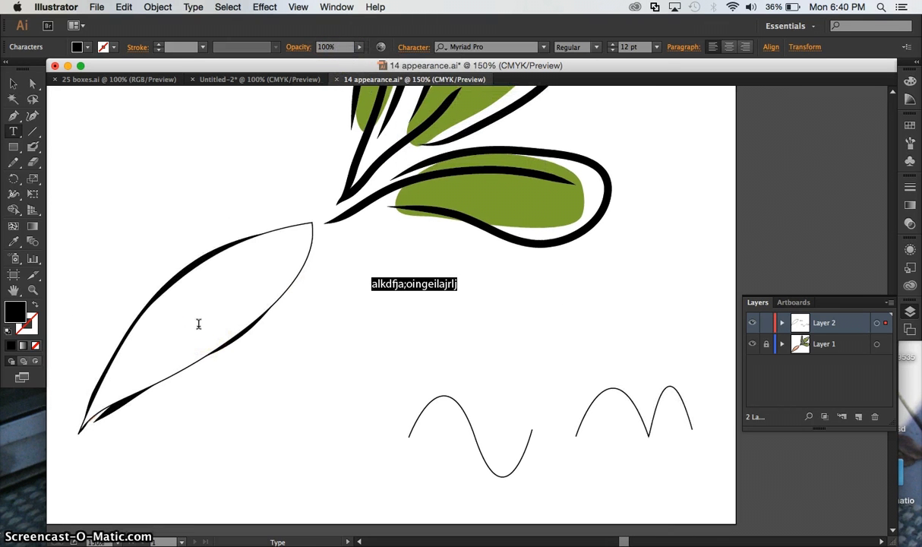
left_click(30, 163)
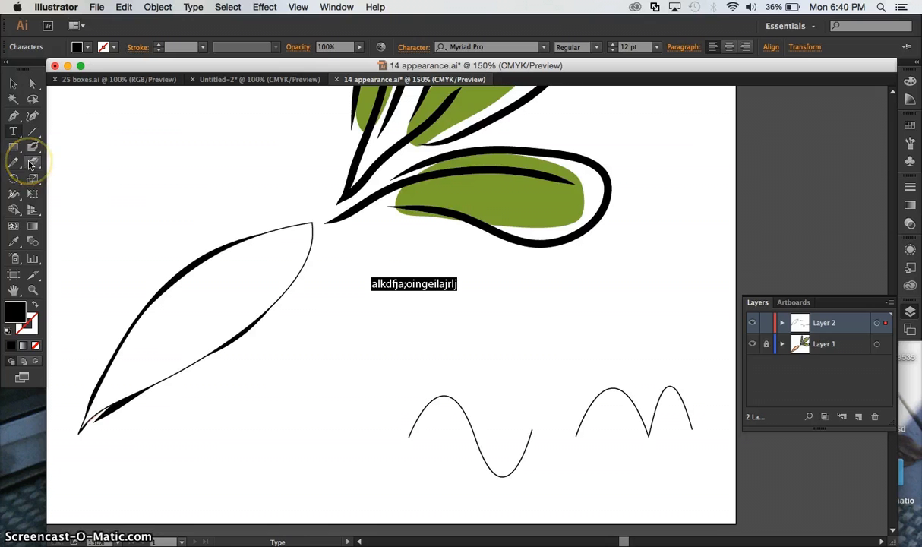
left_click(11, 163)
mouse_move(107, 172)
left_mouse_down()
mouse_move(126, 138)
mouse_move(163, 196)
mouse_move(238, 193)
mouse_move(248, 224)
left_mouse_up()
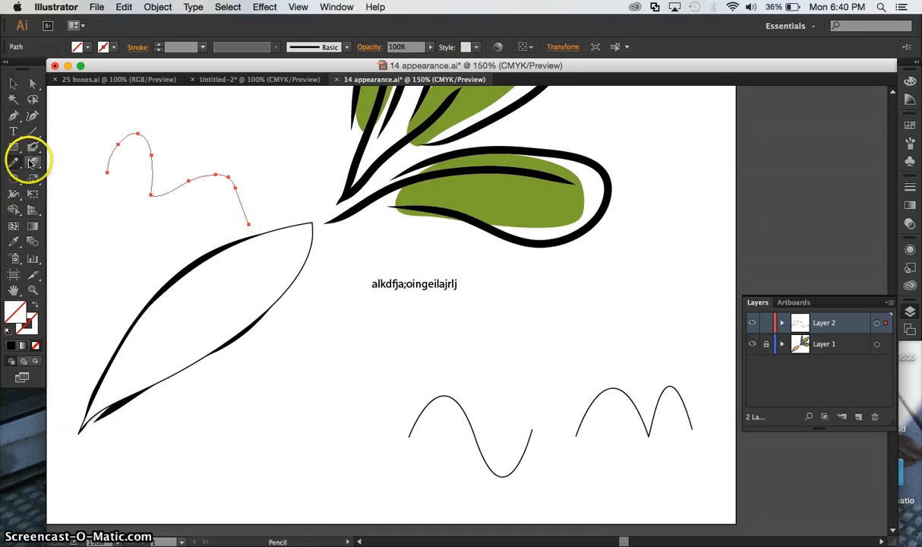
- Set the Pencil line's stroke to a dark reddish brown of C 54.8, M 77, Y 58.51, K 60.15
double_click(30, 324)
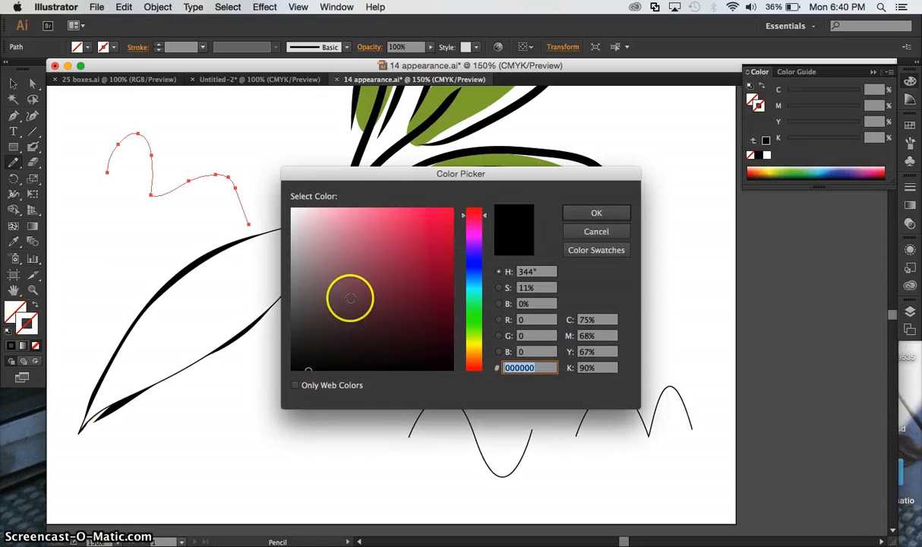
left_click(363, 327)
left_click(602, 214)
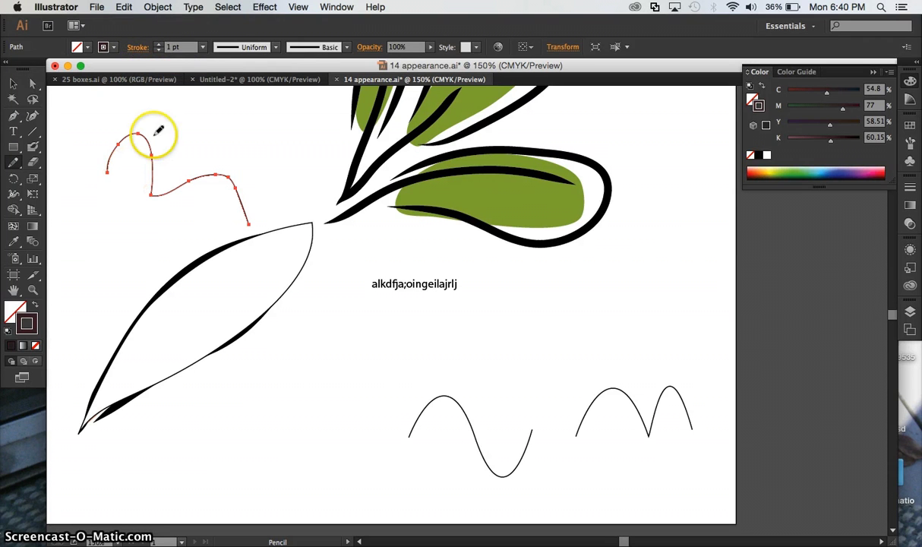
- Set the Pencil line's stroke weight to 18 pt
left_click(159, 50)
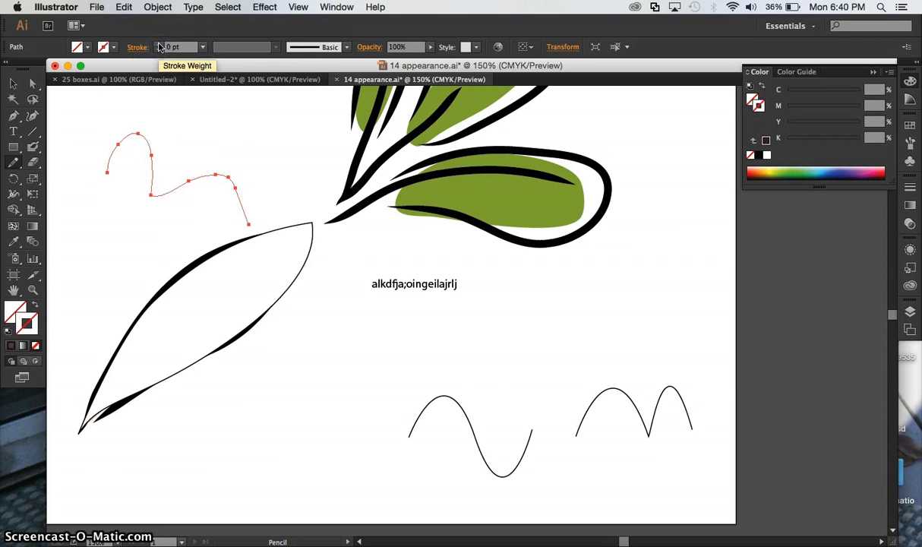
left_click(159, 45)
left_click(159, 45)
left_click(159, 45)
left_click(159, 44)
left_click(159, 45)
left_click(159, 45)
left_click(159, 45)
left_click(159, 45)
left_click(159, 45)
left_click(159, 45)
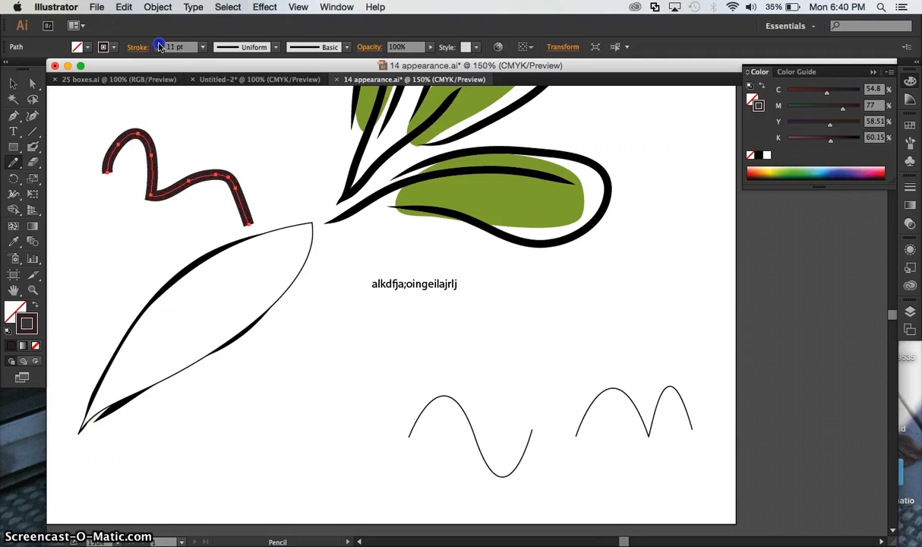
left_click(159, 45)
left_click(158, 45)
left_click(159, 45)
left_click(159, 45)
left_click(158, 44)
left_click(159, 45)
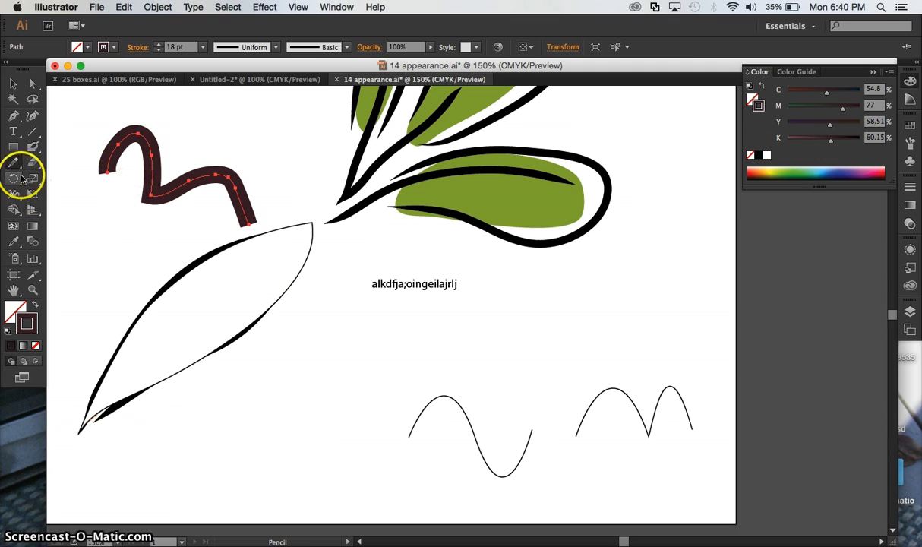
- Cut the thick Pencil line into four separate pieces with the Eraser tool
left_click(34, 163)
mouse_move(124, 227)
left_mouse_down()
mouse_move(224, 92)
mouse_move(220, 114)
left_mouse_up()
mouse_move(114, 319)
left_mouse_down()
mouse_move(194, 220)
mouse_move(232, 93)
left_mouse_up()
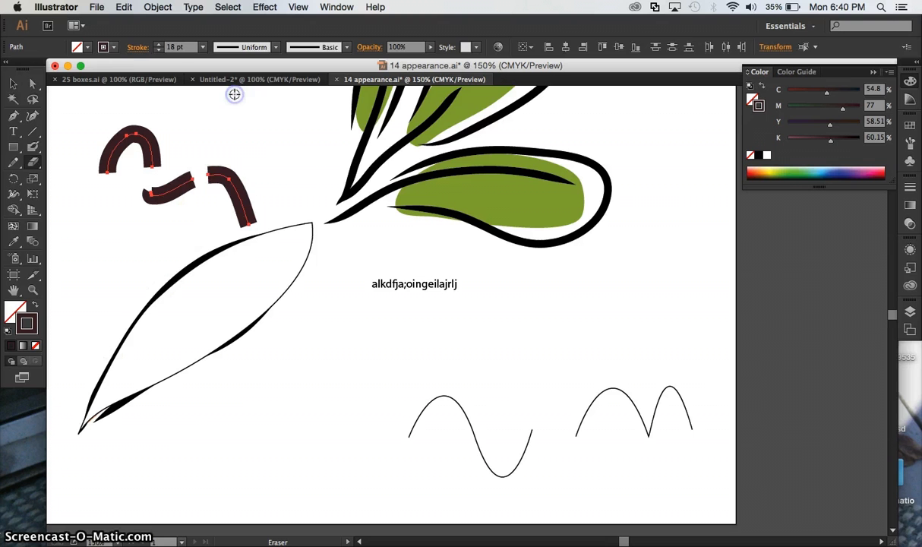
mouse_move(239, 219)
left_mouse_down()
mouse_move(218, 204)
mouse_move(231, 190)
left_mouse_up()
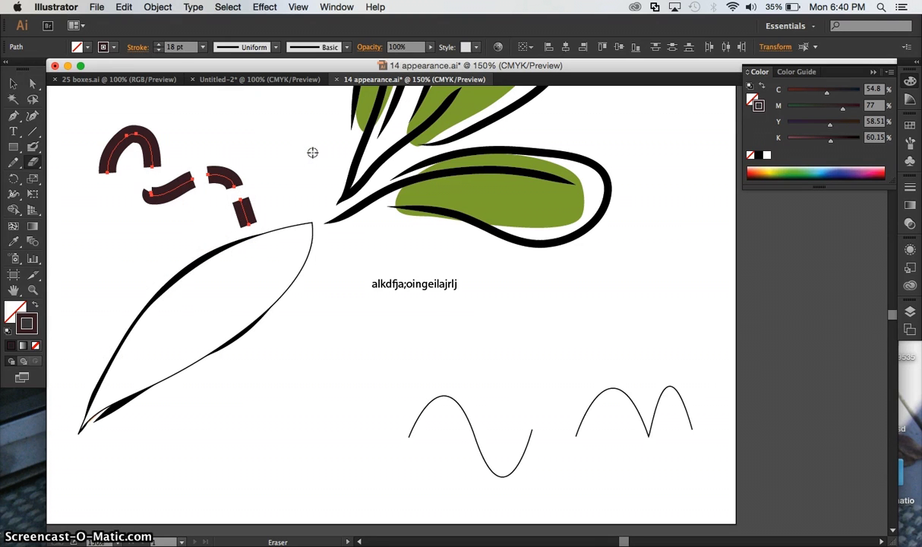
- Reshape the first Pencil piece by moving its end anchor to about X 1.96 in, Y 4.48 in and bending its curves with the direction handles
left_click(32, 83)
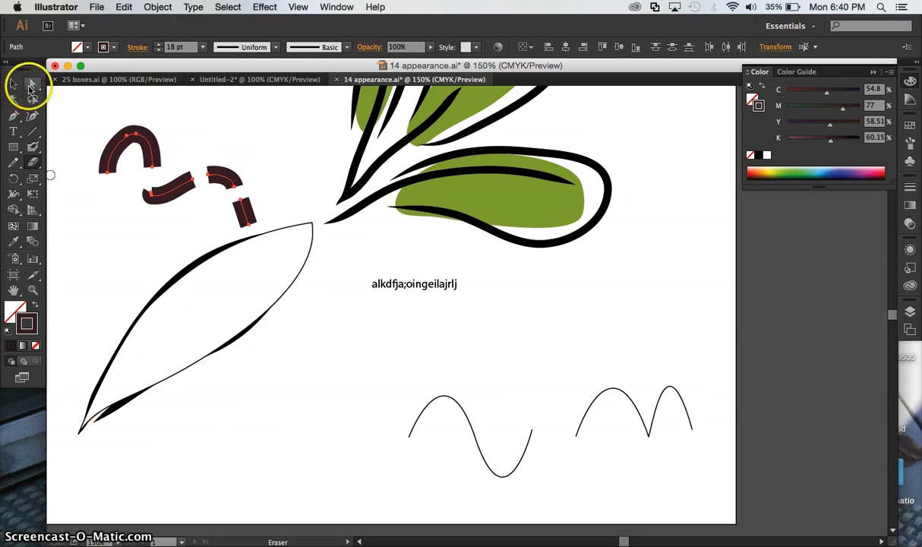
left_click(102, 164)
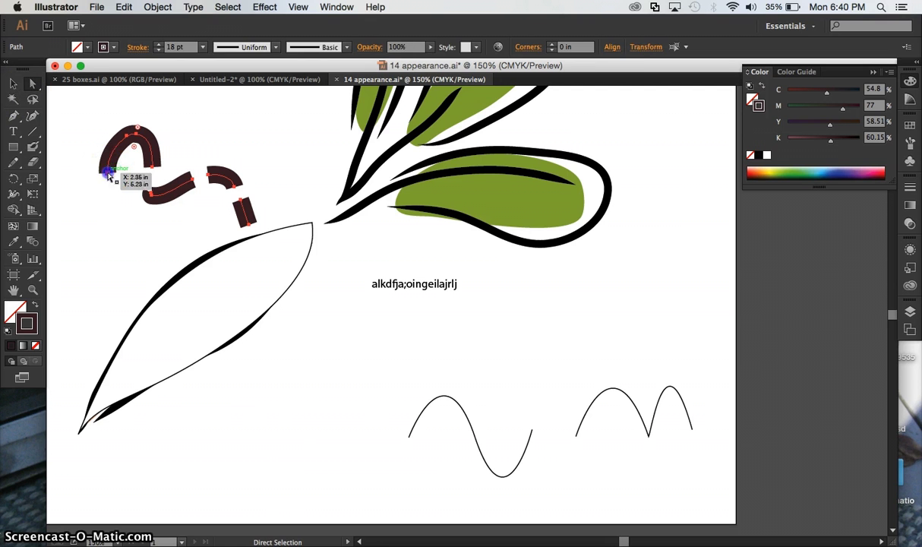
left_click_drag(107, 173, 80, 120)
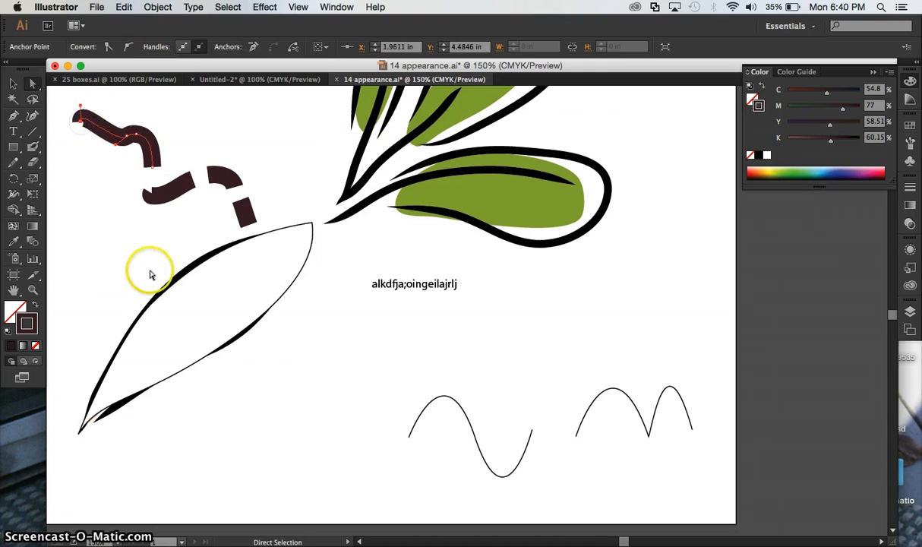
left_click_drag(115, 146, 69, 214)
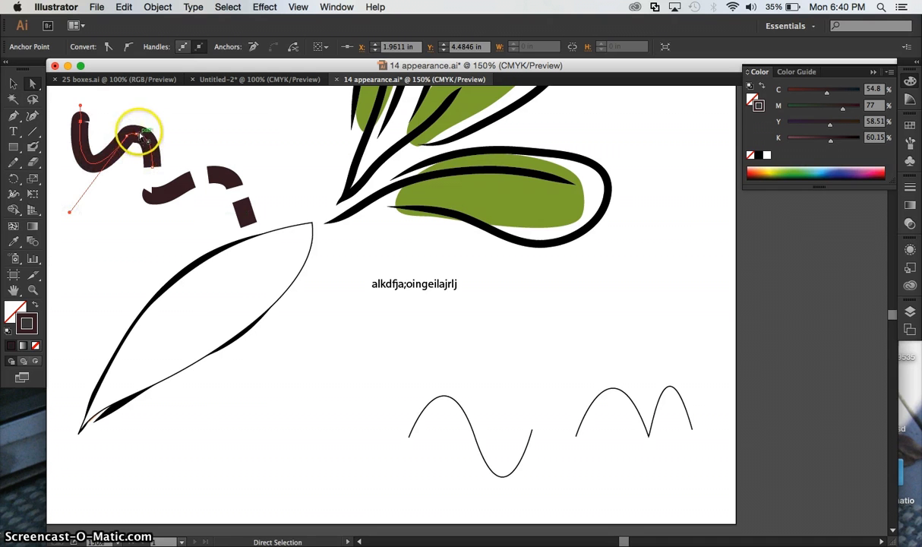
left_click_drag(148, 140, 186, 120)
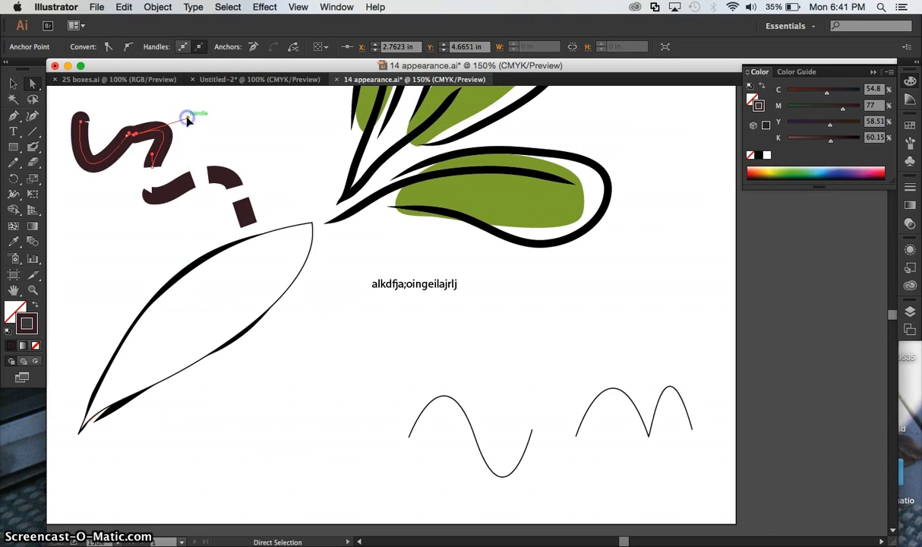
left_click_drag(154, 154, 185, 180)
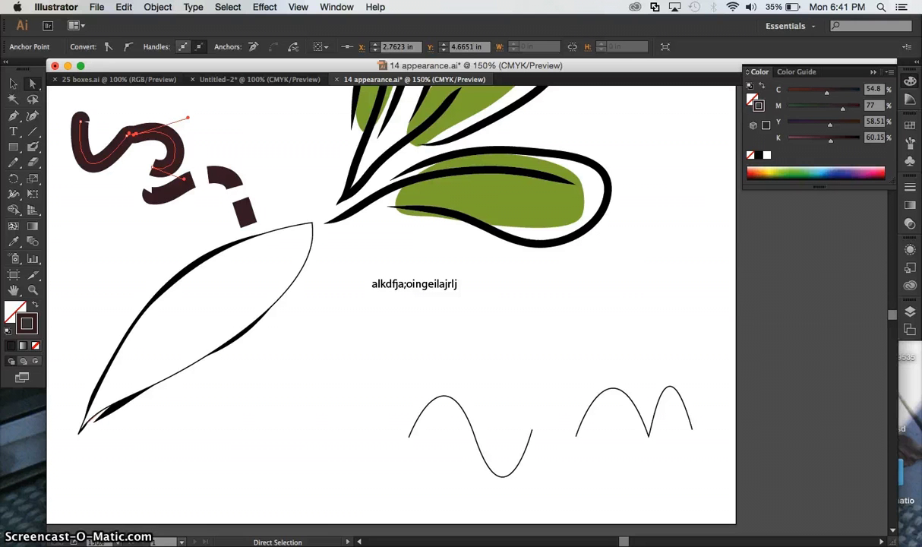
- Switch to the 25 boxes.ai document and bring its full grid of boxes into view
left_click(119, 79)
scroll(171, 199, "down", 5)
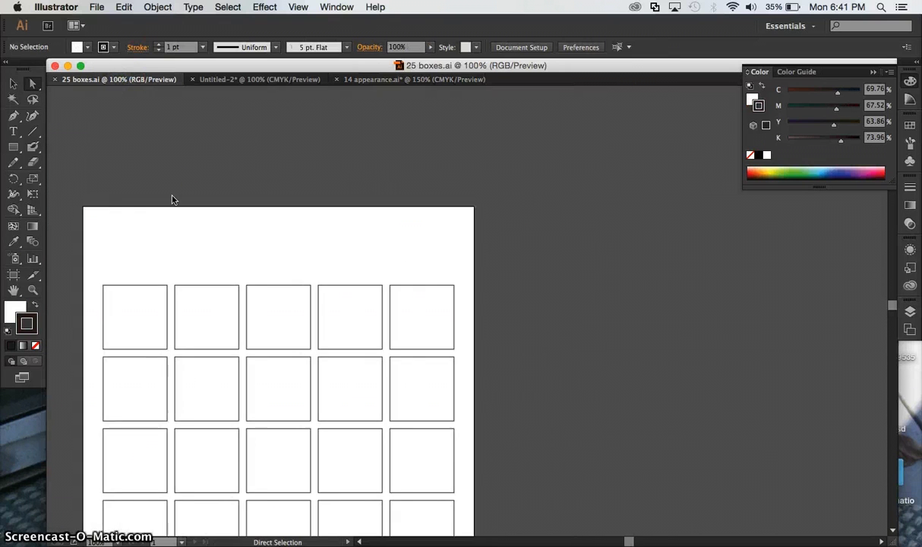
scroll(171, 199, "up", 3)
scroll(171, 199, "right", 2)
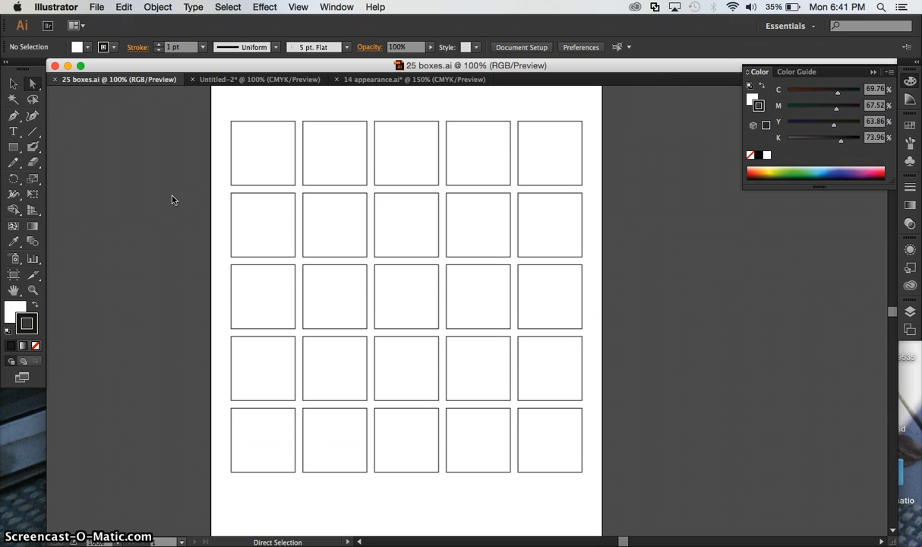